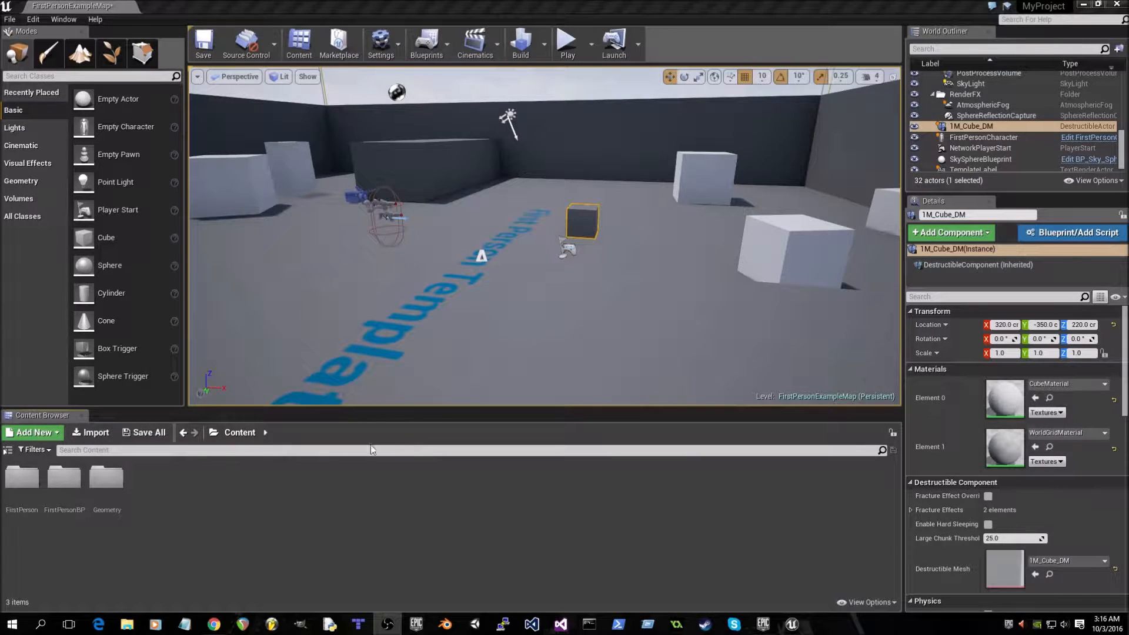
# - Open the FirstPersonProjectile blueprint from the FirstPersonBP > Blueprints content folder
pyautogui.click(162, 455)
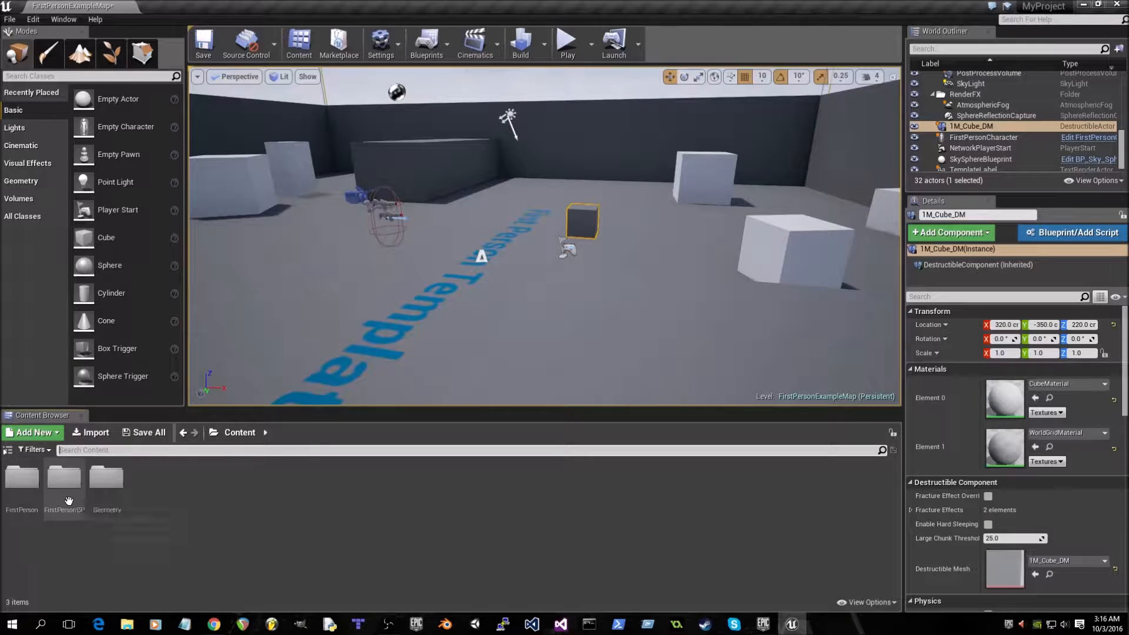
pyautogui.click(66, 492)
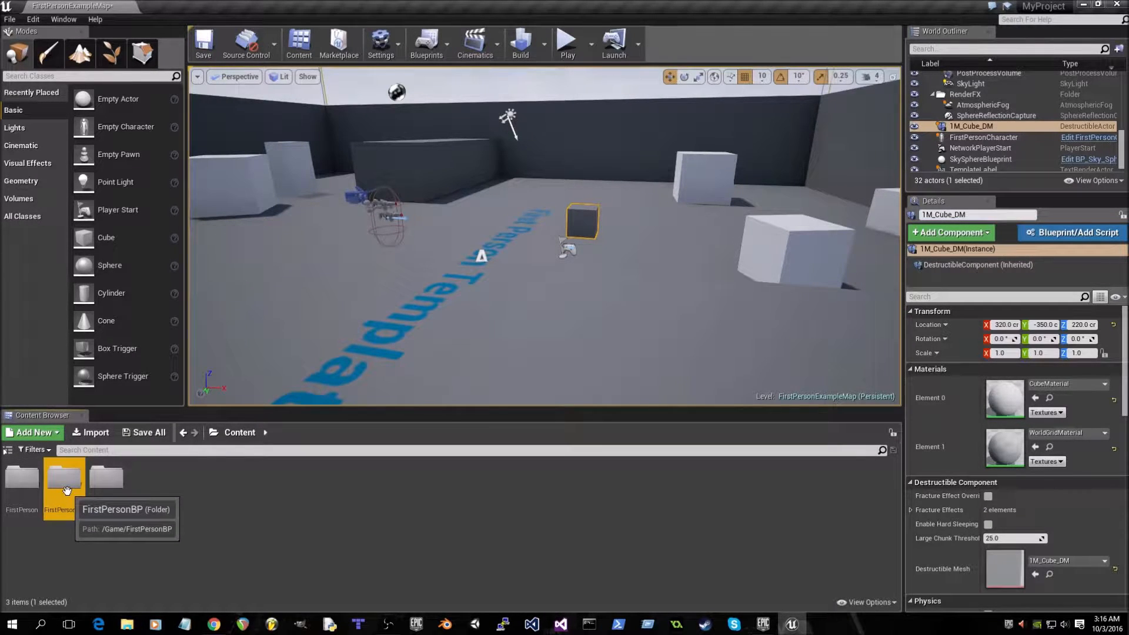
pyautogui.doubleClick(66, 492)
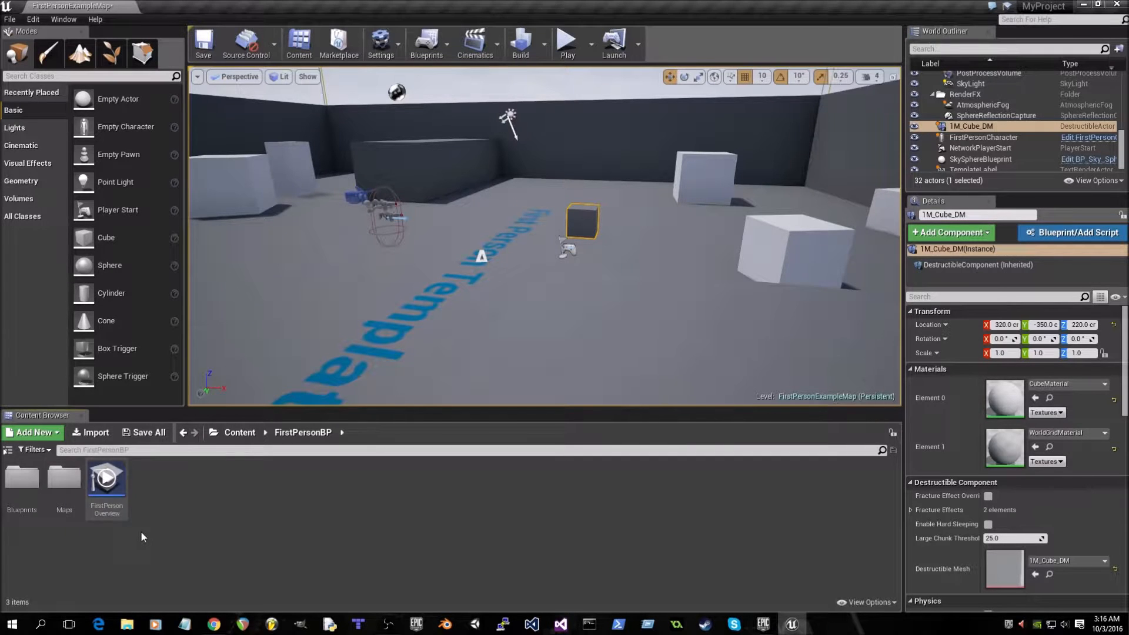
pyautogui.click(13, 496)
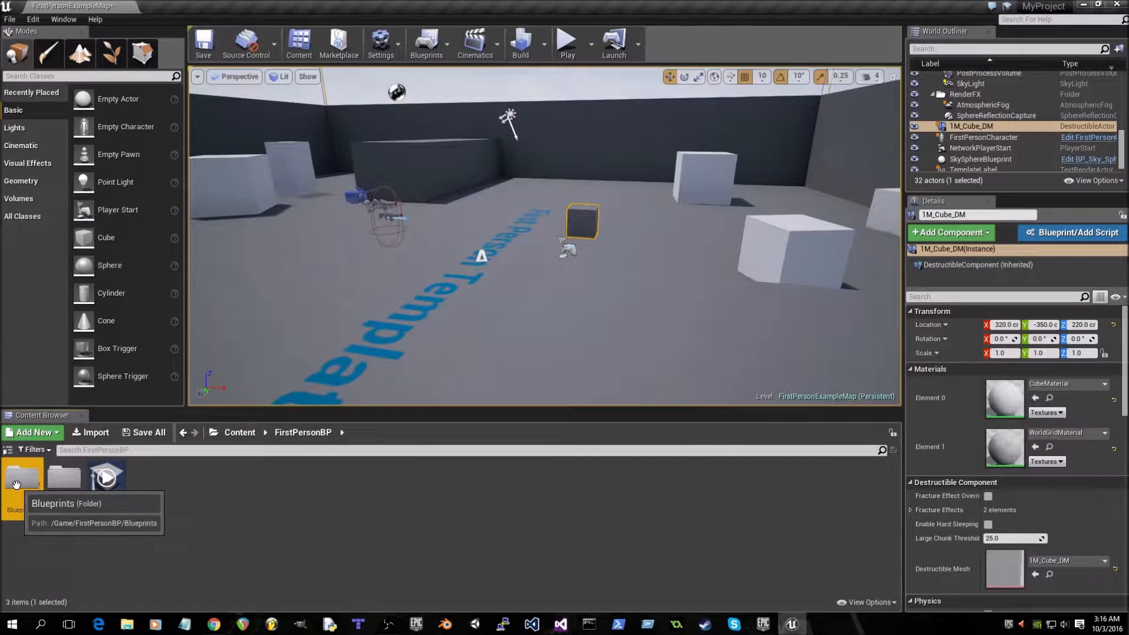
pyautogui.doubleClick(13, 496)
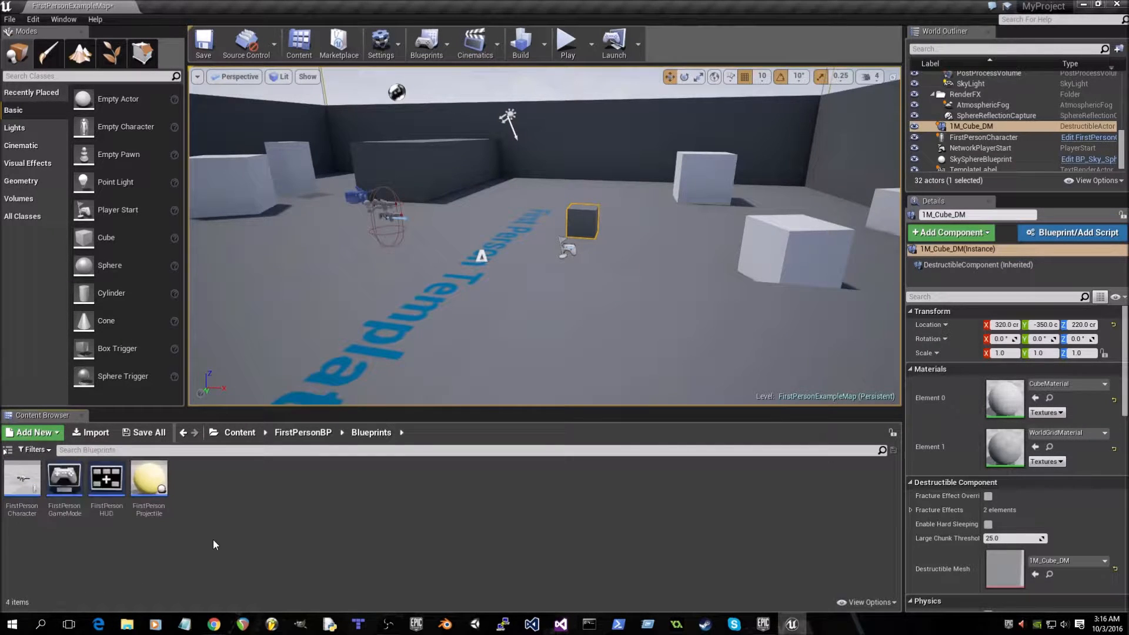
pyautogui.doubleClick(150, 479)
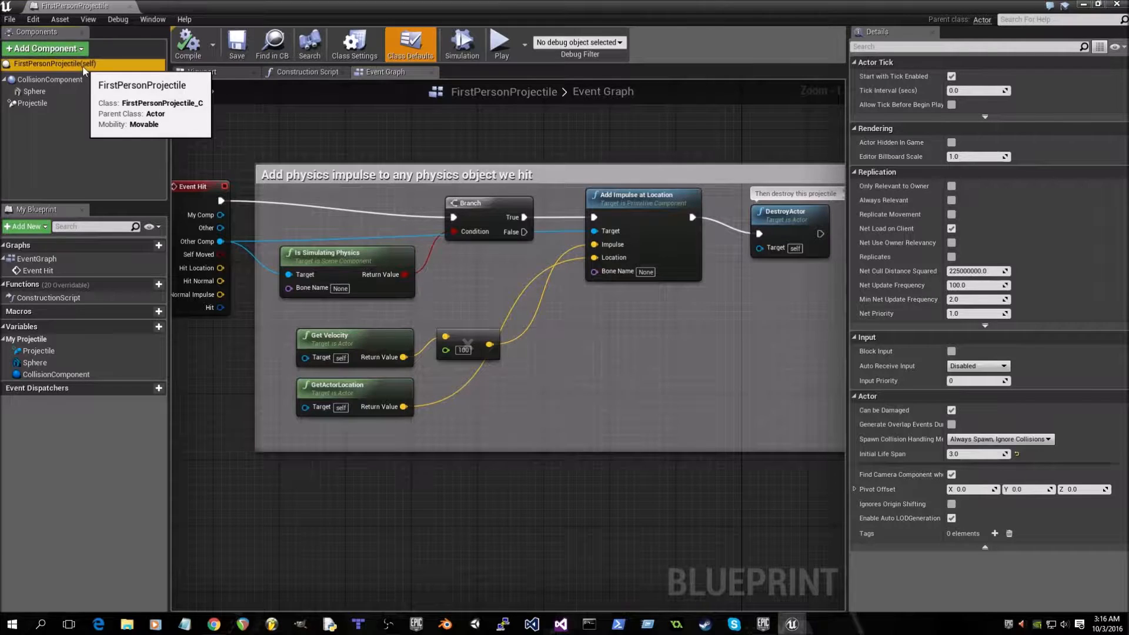
# - Enable Replicate Movement and Replicates in the projectile's class defaults, save the blueprint and return to the level editor
pyautogui.click(100, 64)
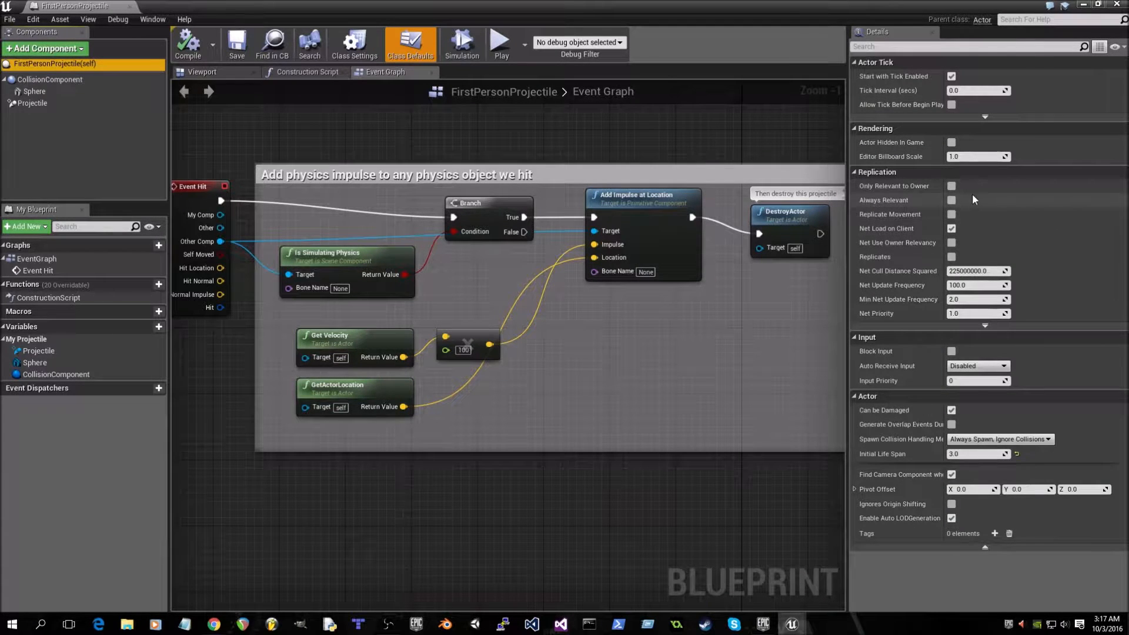
pyautogui.click(955, 214)
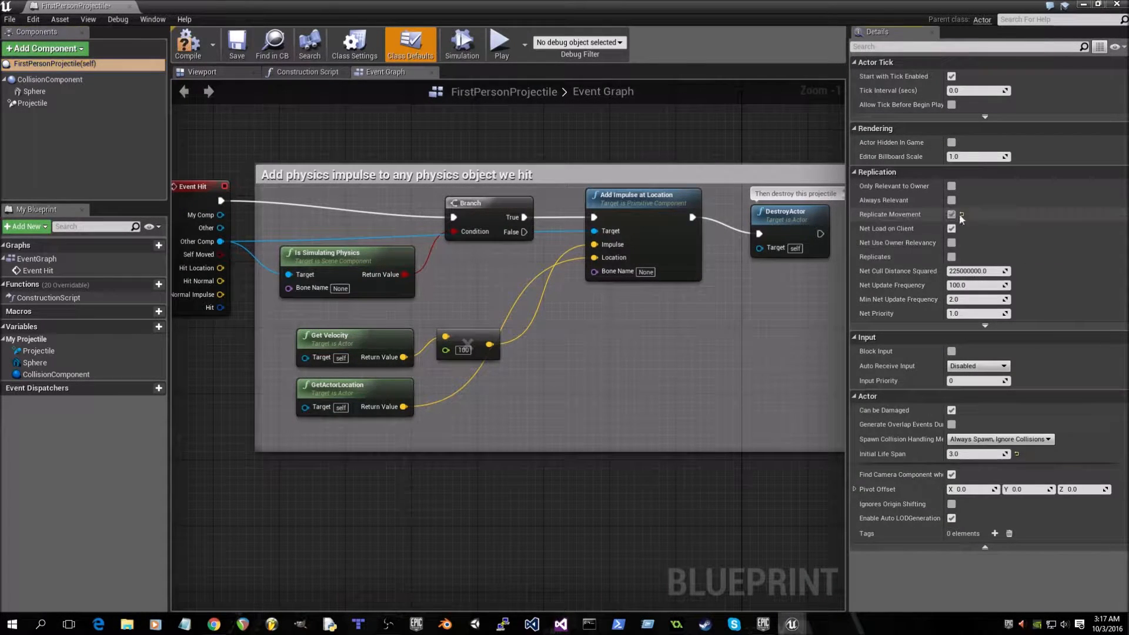
pyautogui.click(952, 257)
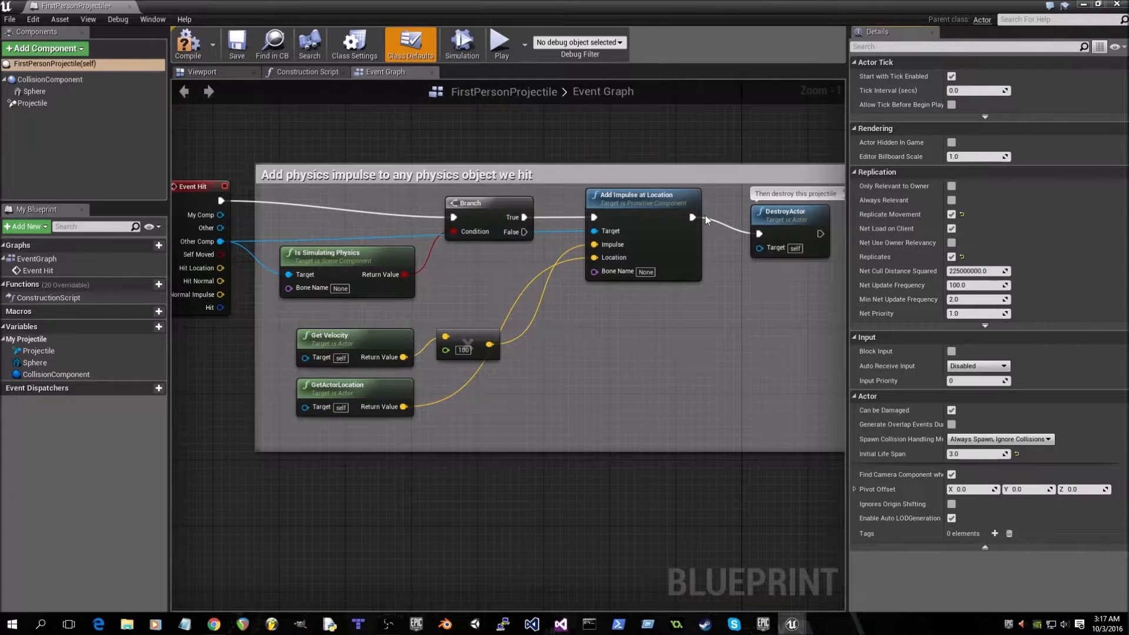
pyautogui.click(237, 47)
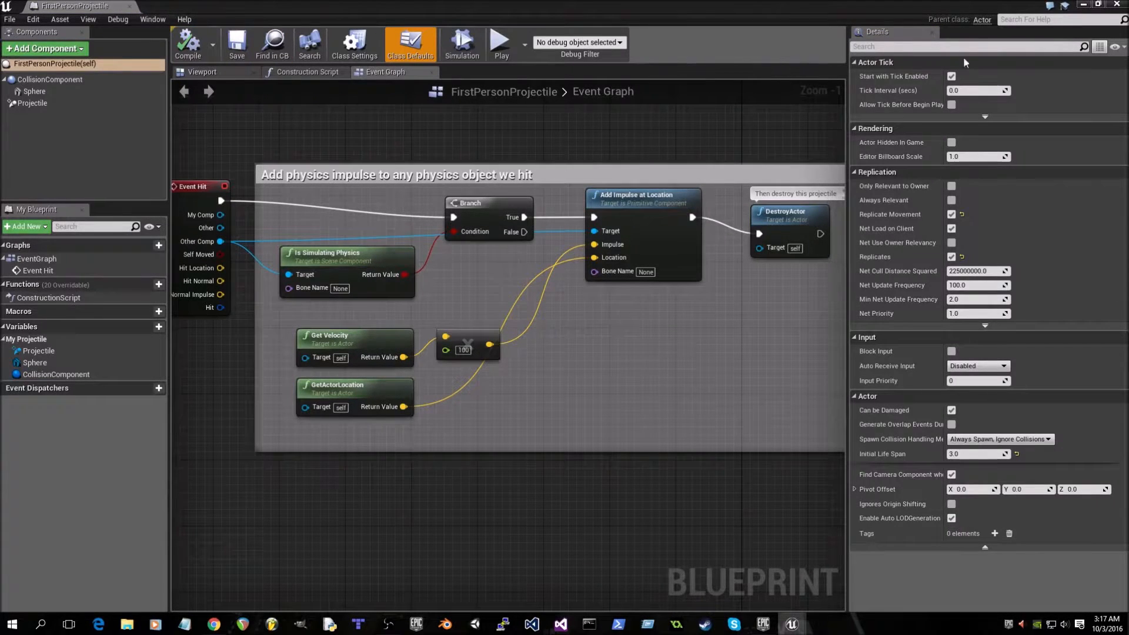
pyautogui.click(1081, 5)
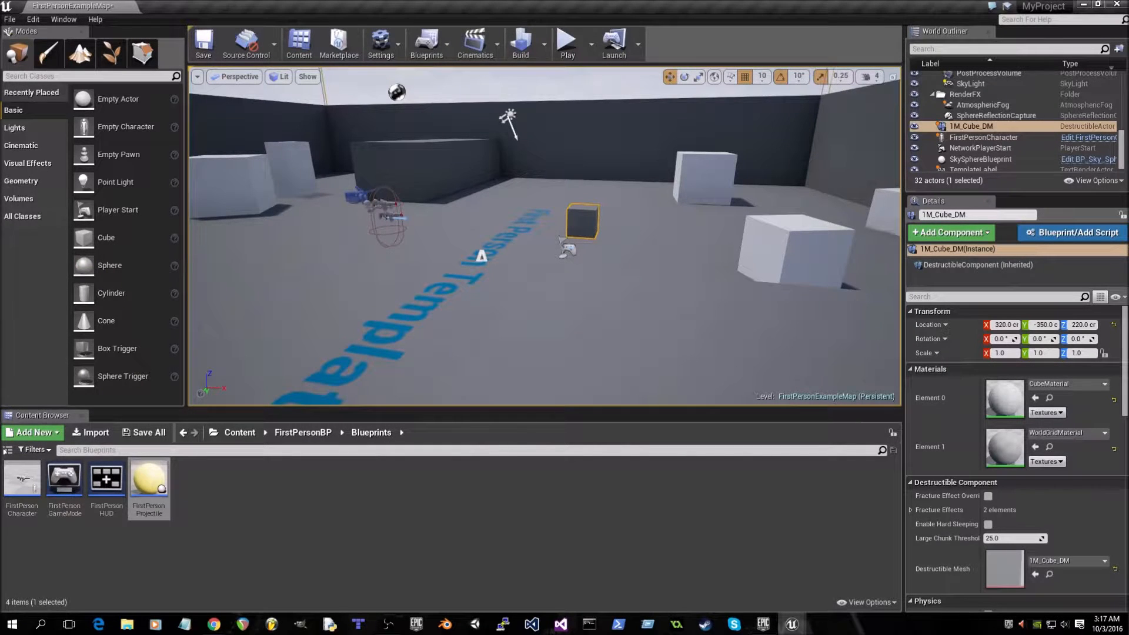
# - Open the FirstPersonCharacter blueprint and inspect the Spawn projectile group in its event graph
pyautogui.click(36, 488)
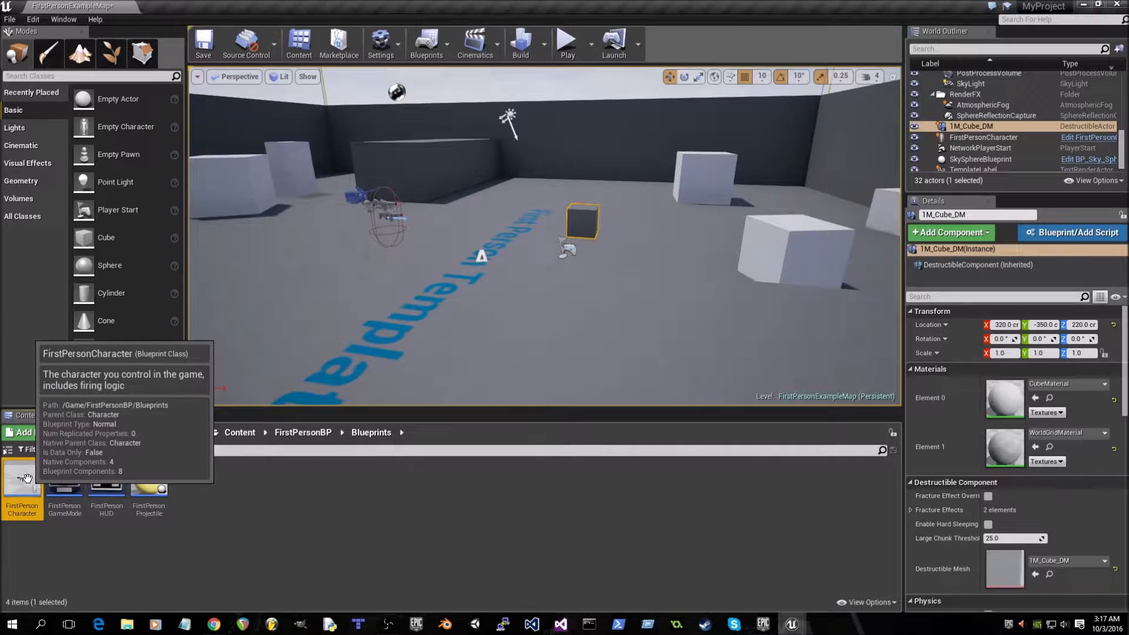
pyautogui.doubleClick(27, 479)
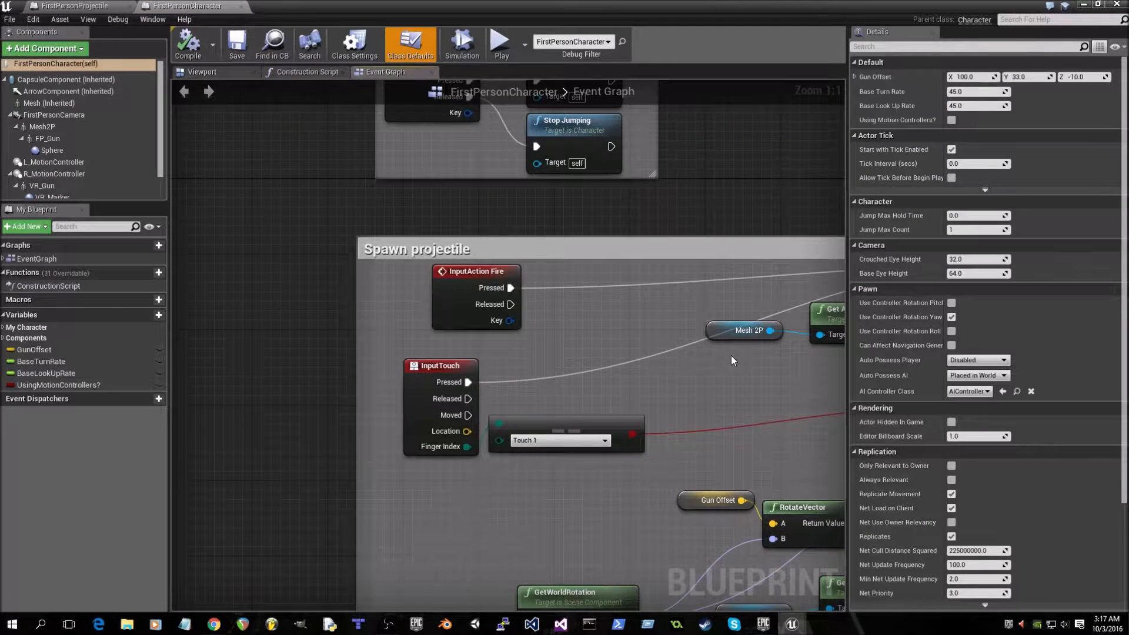
pyautogui.moveTo(532, 216); pyautogui.dragTo(496, 192, button='right')
pyautogui.scroll(-3, 488, 274)
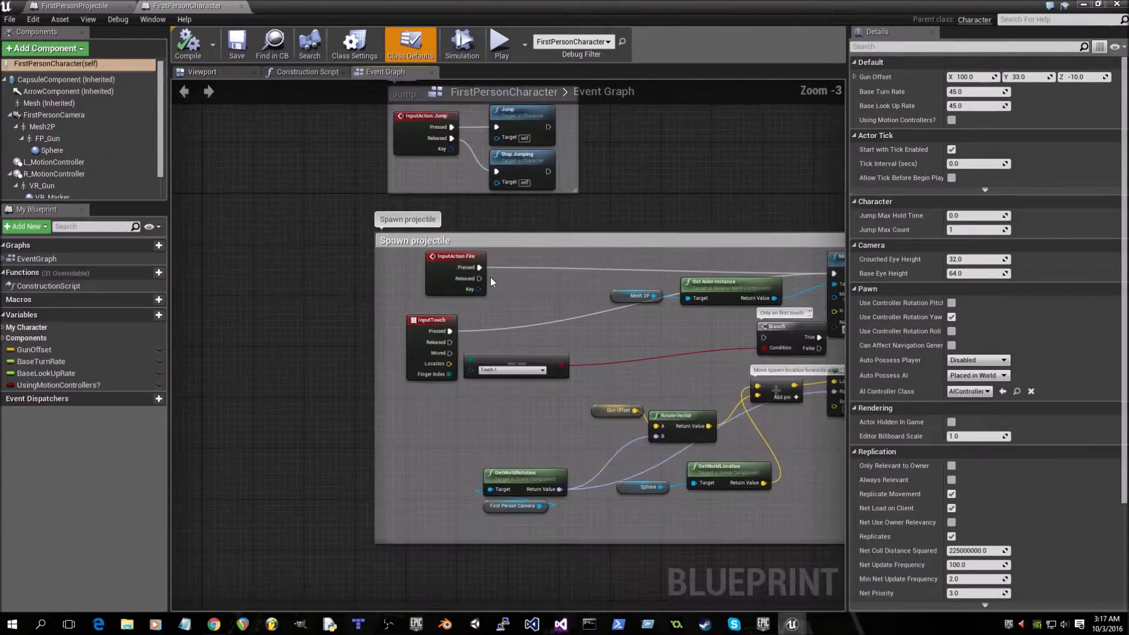
pyautogui.scroll(1, 598, 268)
pyautogui.moveTo(604, 223); pyautogui.dragTo(480, 210, button='right')
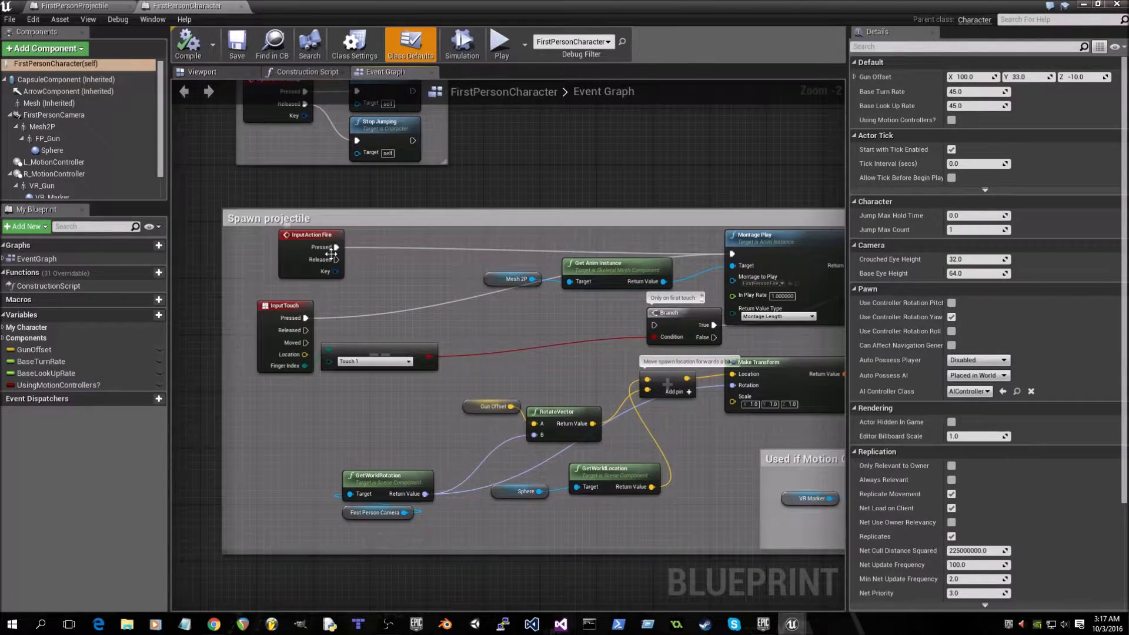
# - Add a custom event named ServerFire and place it just outside the Spawn projectile group, beside InputAction Fire
pyautogui.moveTo(456, 212); pyautogui.dragTo(675, 211, button='right')
pyautogui.rightClick(293, 256)
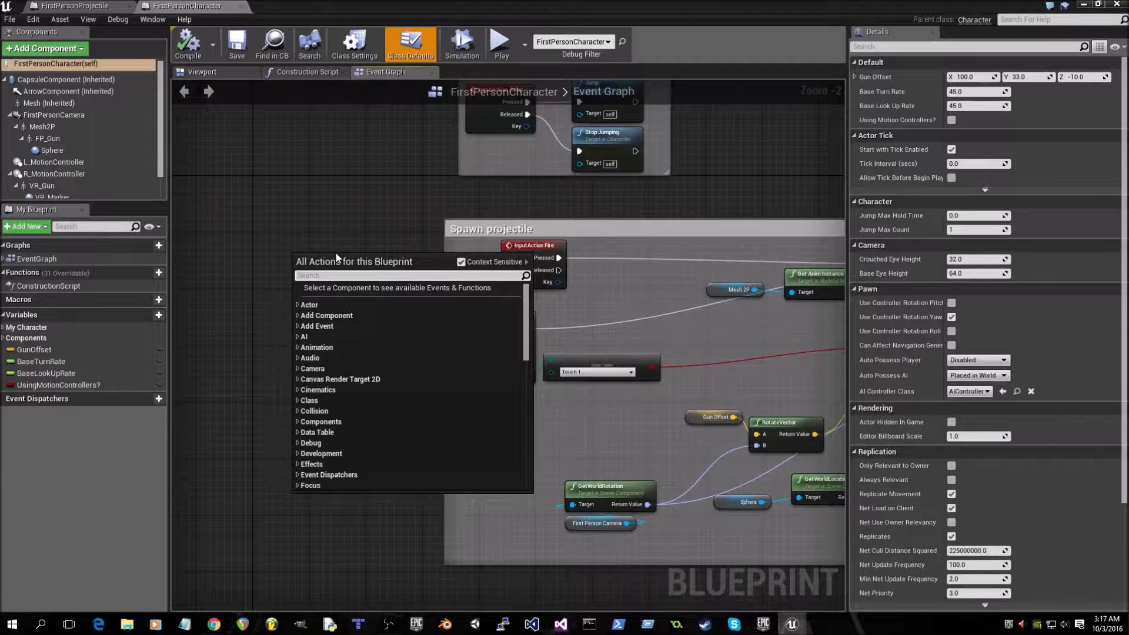
pyautogui.write('customeve')
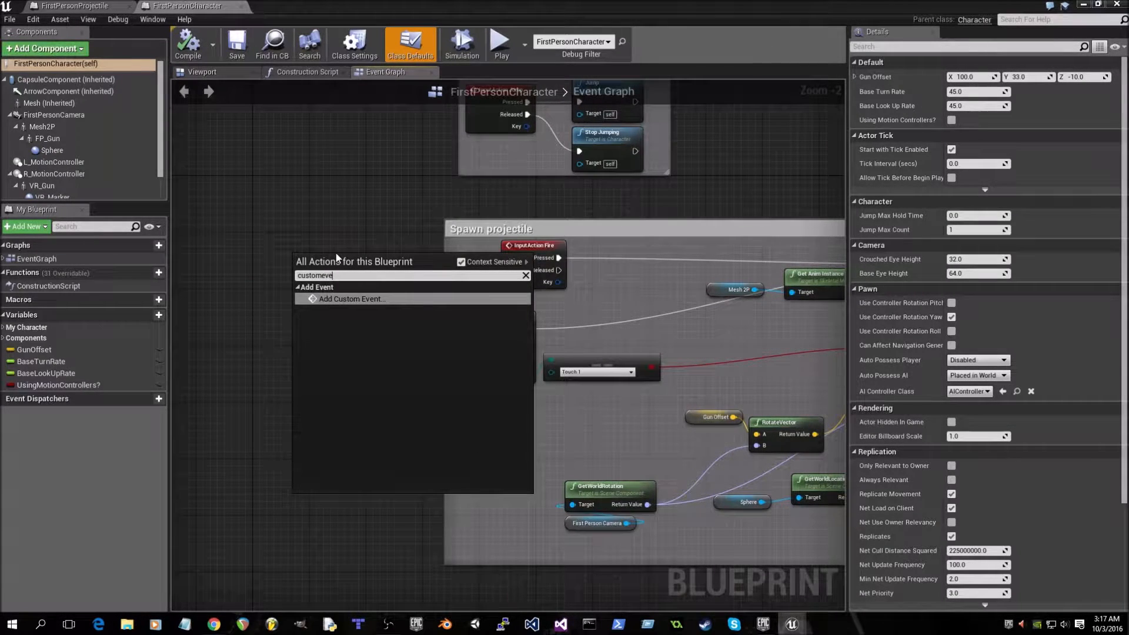
pyautogui.click(347, 299)
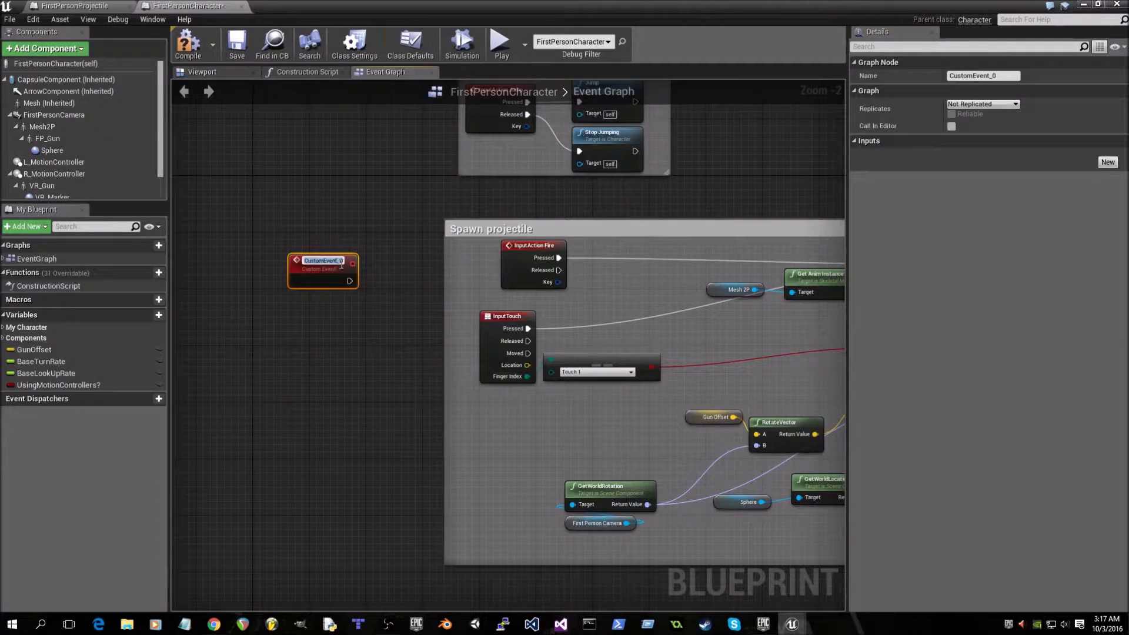
pyautogui.write('ServerFire')
pyautogui.press('Return')
pyautogui.moveTo(329, 262); pyautogui.dragTo(385, 248)
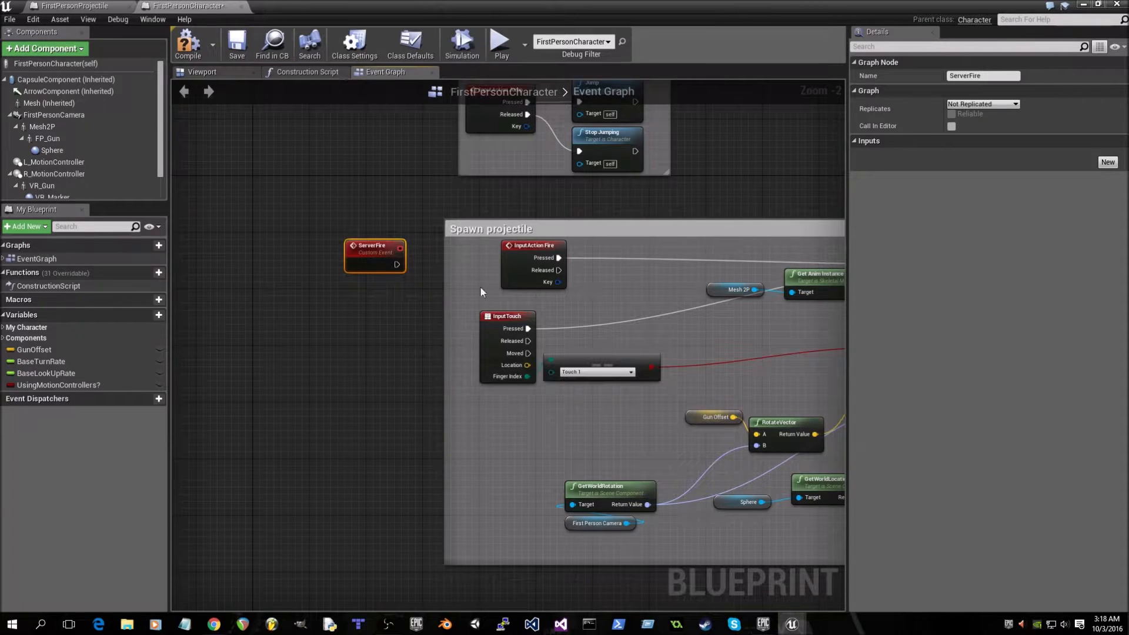
# - Connect ServerFire's execution output to the Montage Play node, save the character blueprint and return to the level editor
pyautogui.moveTo(397, 264); pyautogui.dragTo(692, 268)
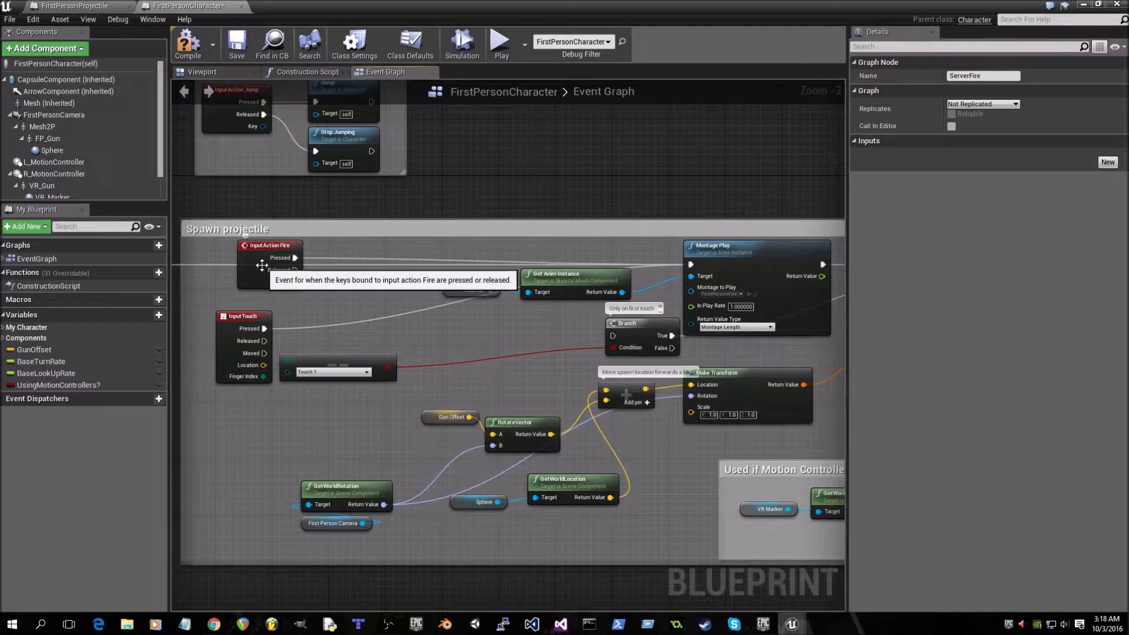
pyautogui.click(315, 203)
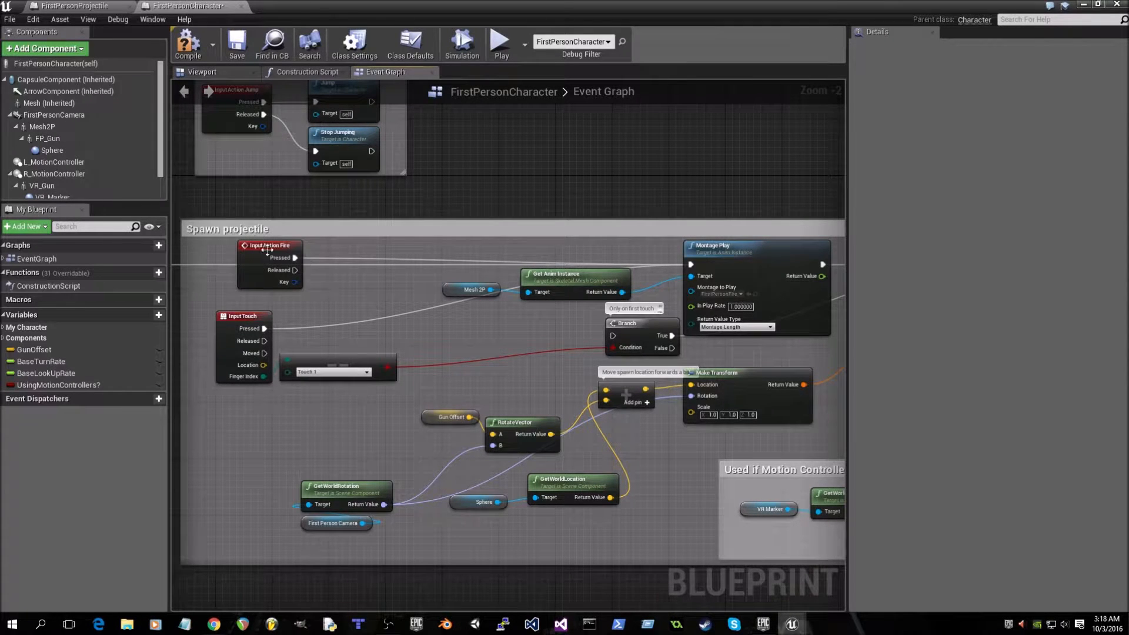
pyautogui.moveTo(287, 207); pyautogui.dragTo(425, 221, button='right')
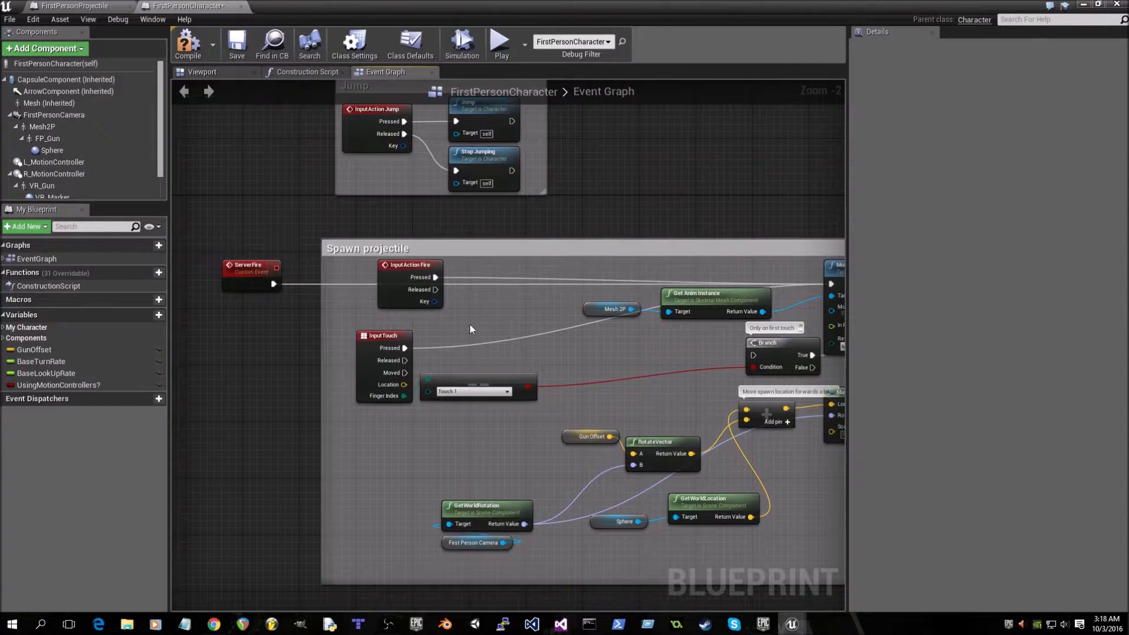
pyautogui.click(241, 47)
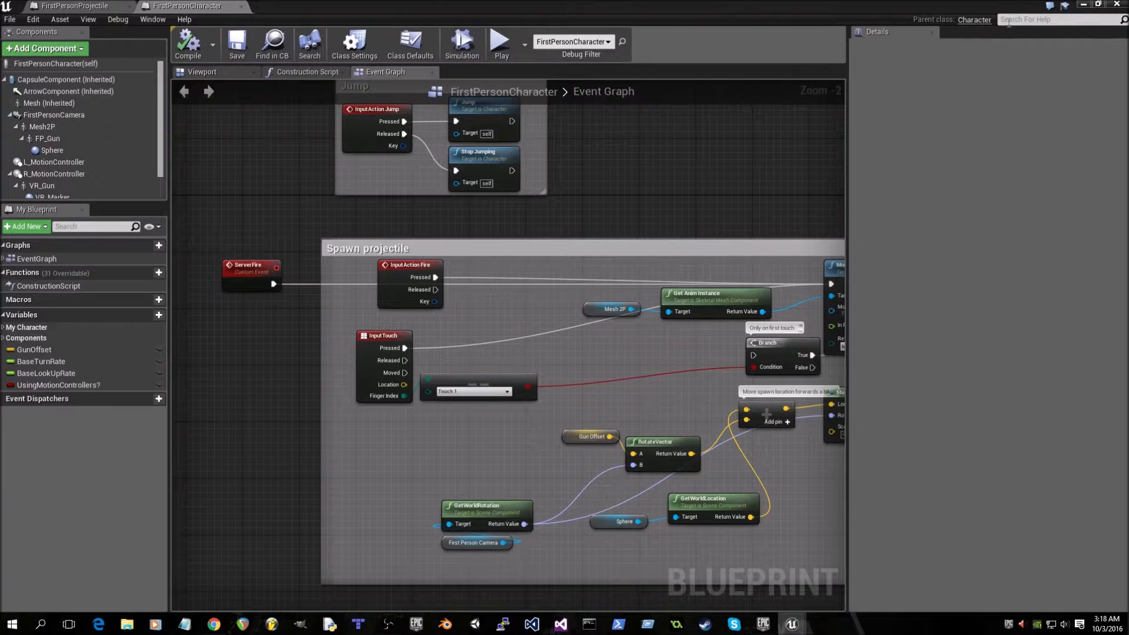
pyautogui.click(1083, 6)
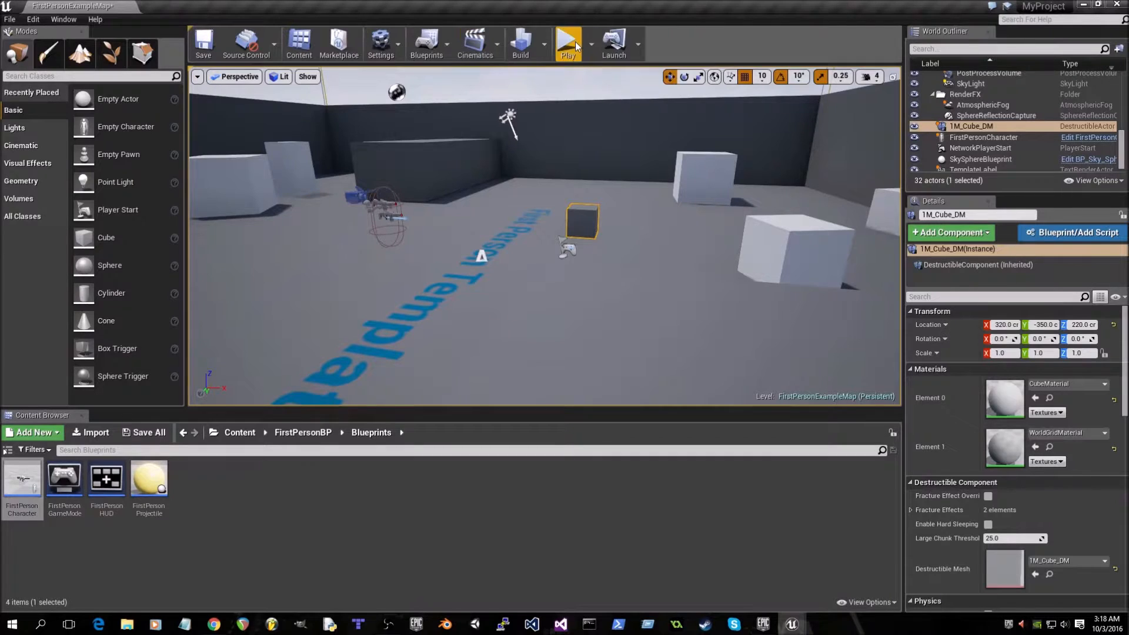
# - Set the number of players to 2 in the multiplayer play options and start playing in the selected viewport
pyautogui.click(593, 45)
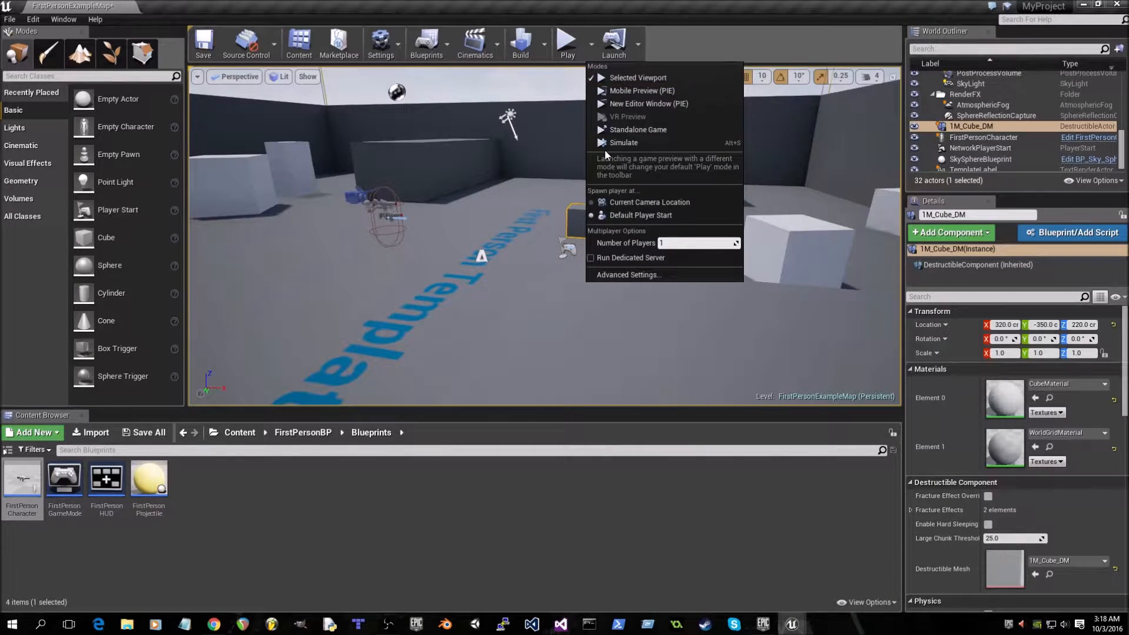
pyautogui.click(689, 244)
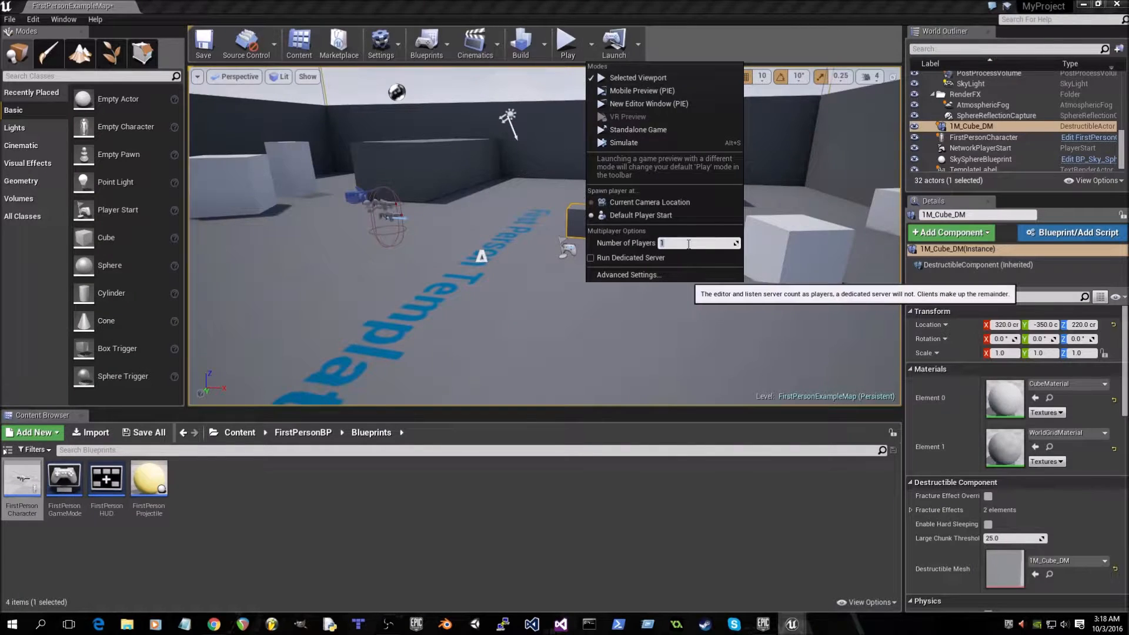
pyautogui.write('2')
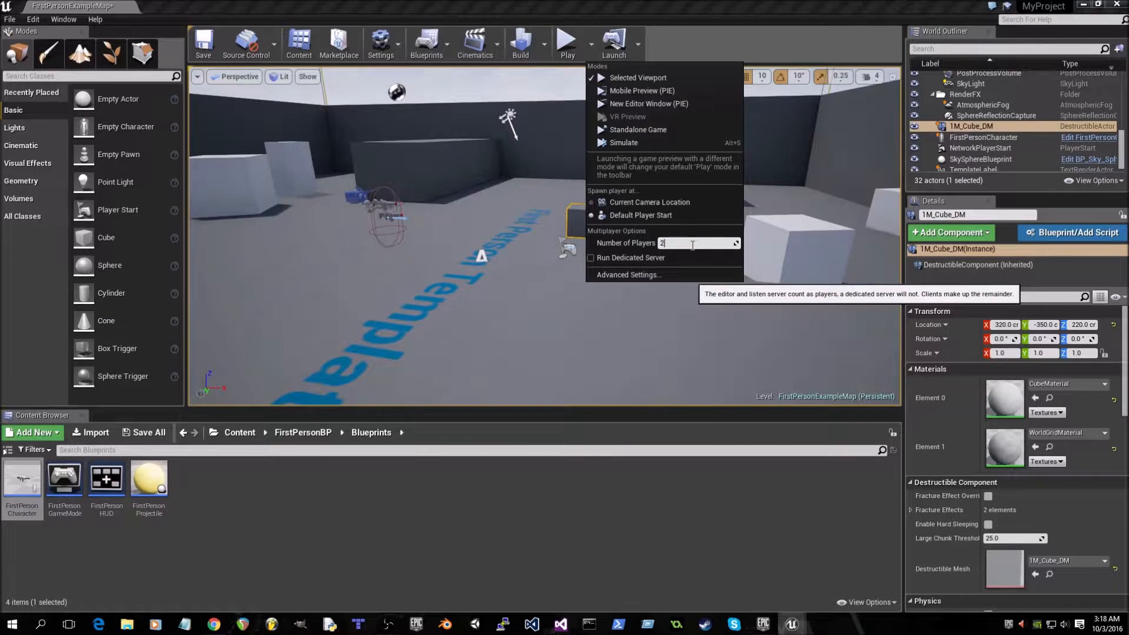
pyautogui.click(697, 38)
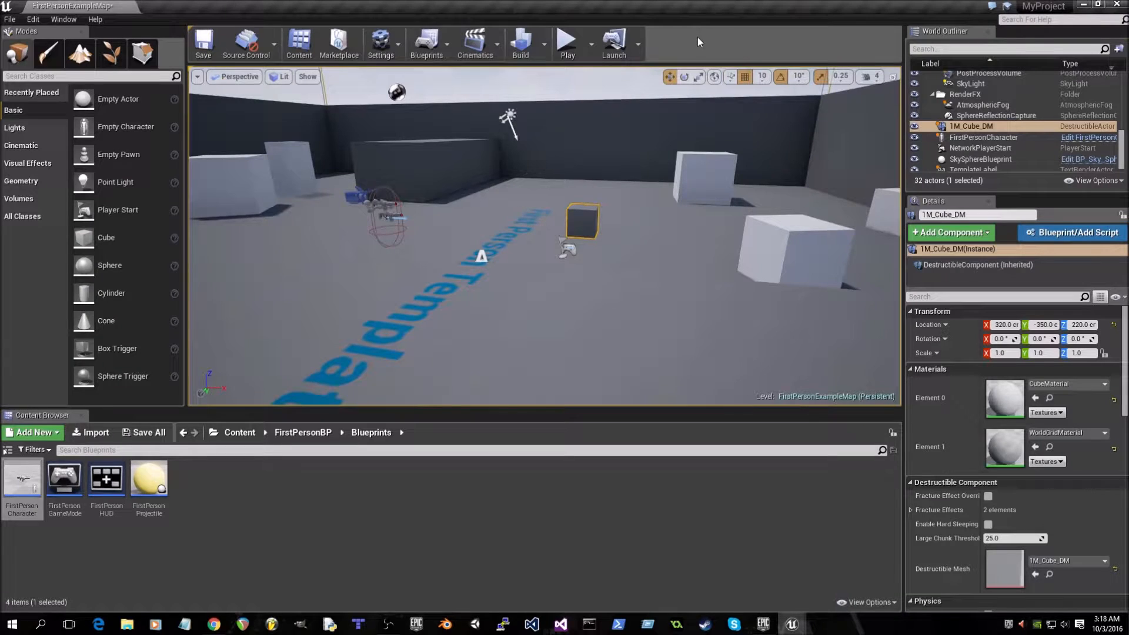
pyautogui.click(565, 47)
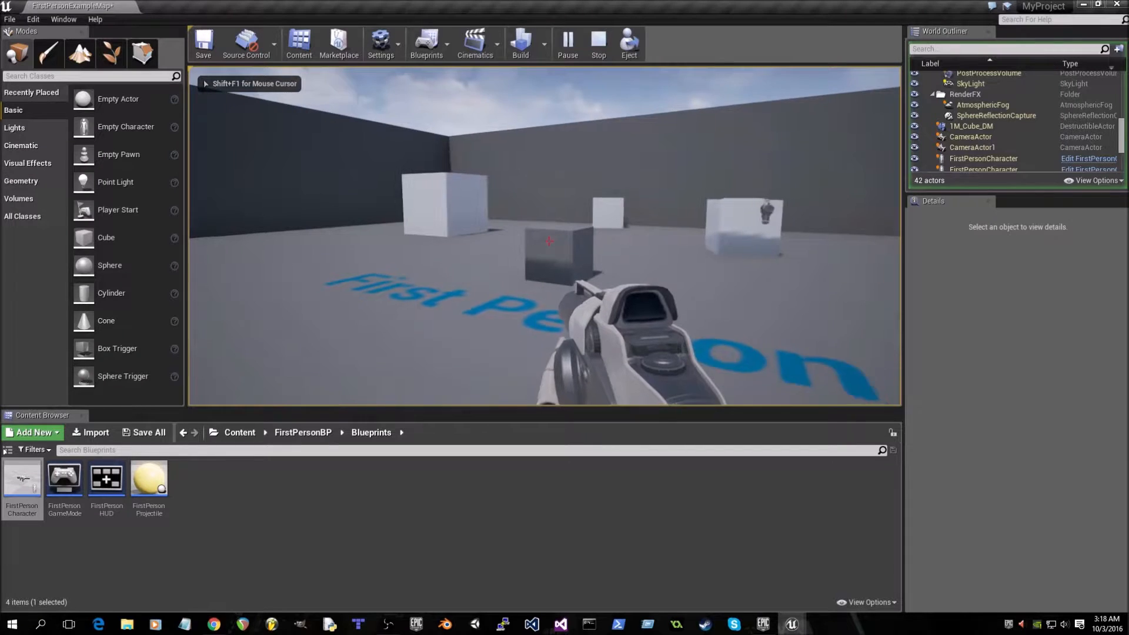
# - Check the two-player session by switching between the editor viewport and the Client 1 preview window, comparing both players' views
pyautogui.press('s')
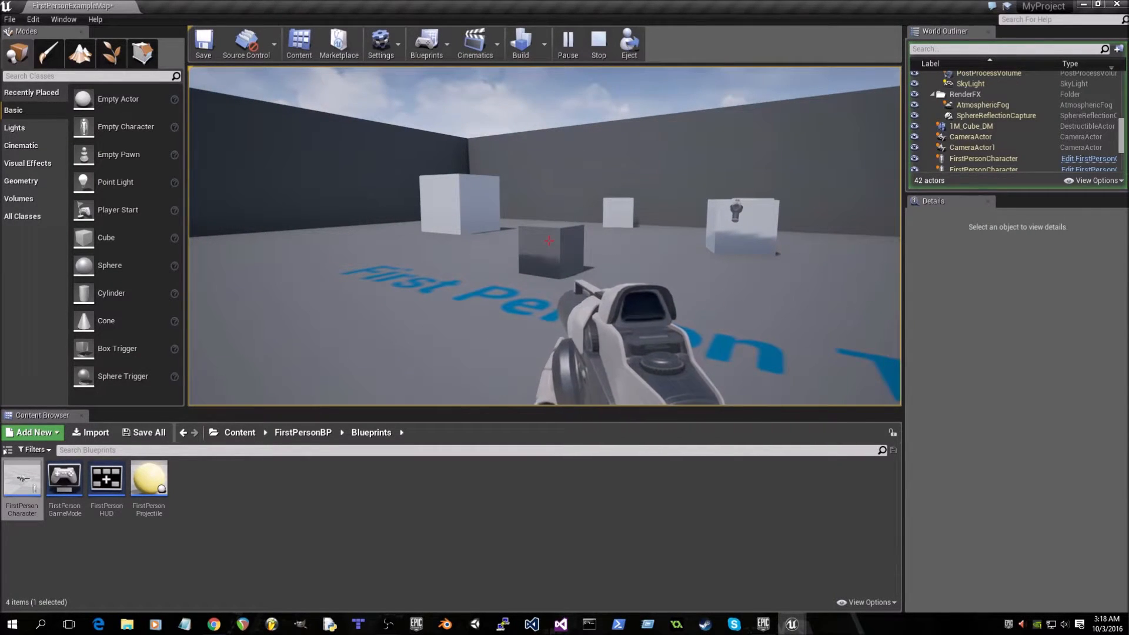
pyautogui.hotkey('alt', 'Tab')
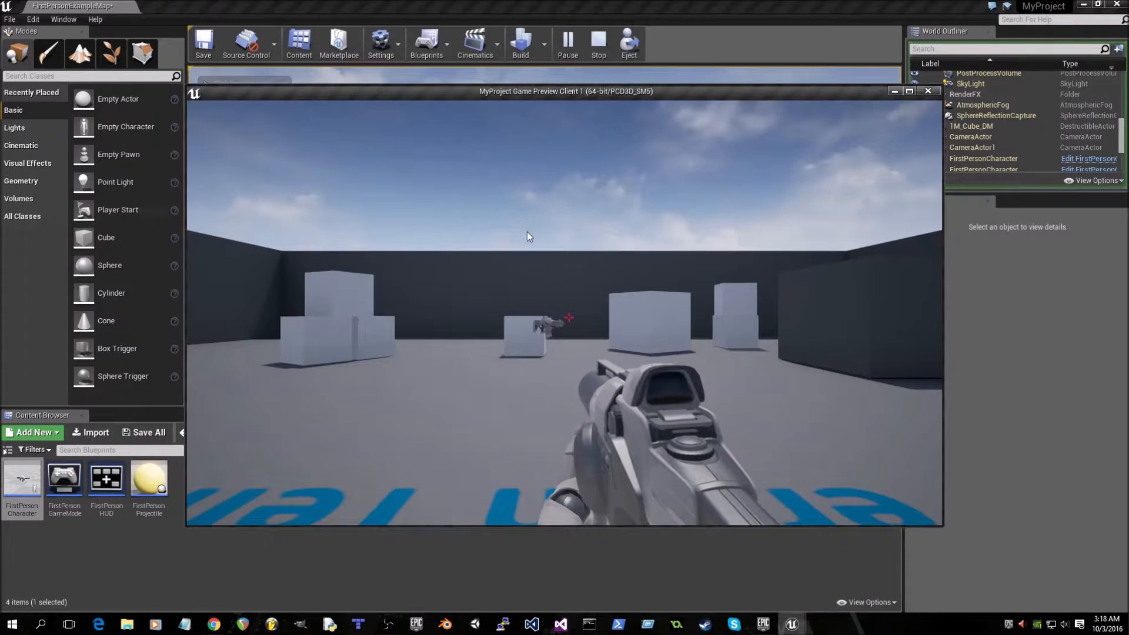
pyautogui.moveTo(585, 92); pyautogui.dragTo(618, 115)
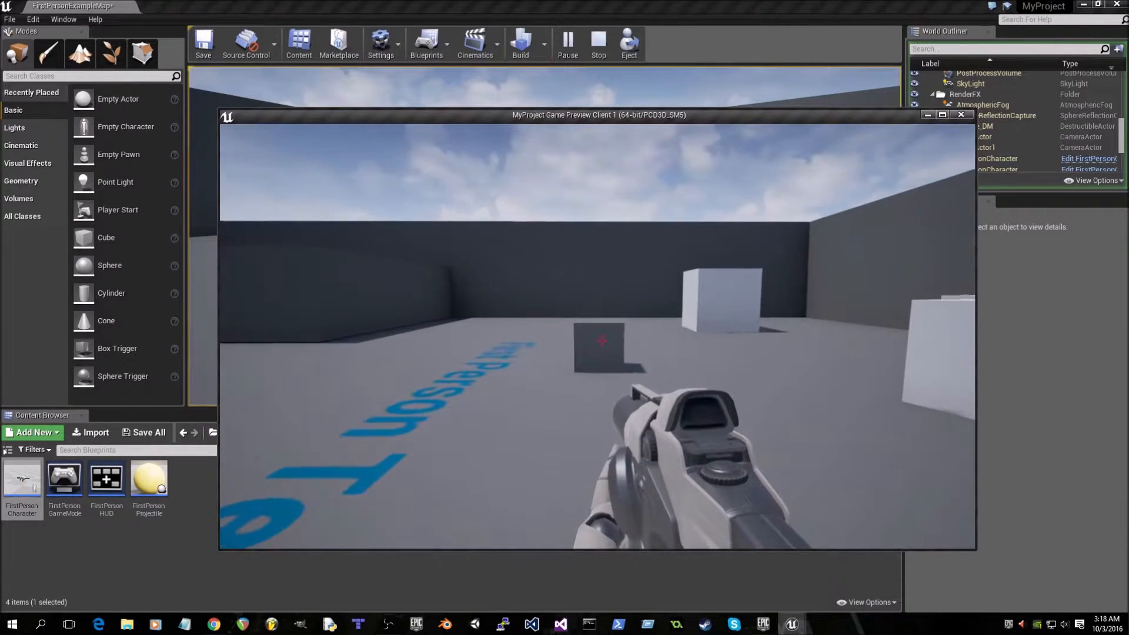
pyautogui.hotkey('alt', 'Tab')
pyautogui.hotkey('alt', 'Tab')
pyautogui.hotkey('alt', 'Tab')
pyautogui.hotkey('alt', 'Tab')
pyautogui.hotkey('alt', 'Tab')
pyautogui.hotkey('alt', 'Tab')
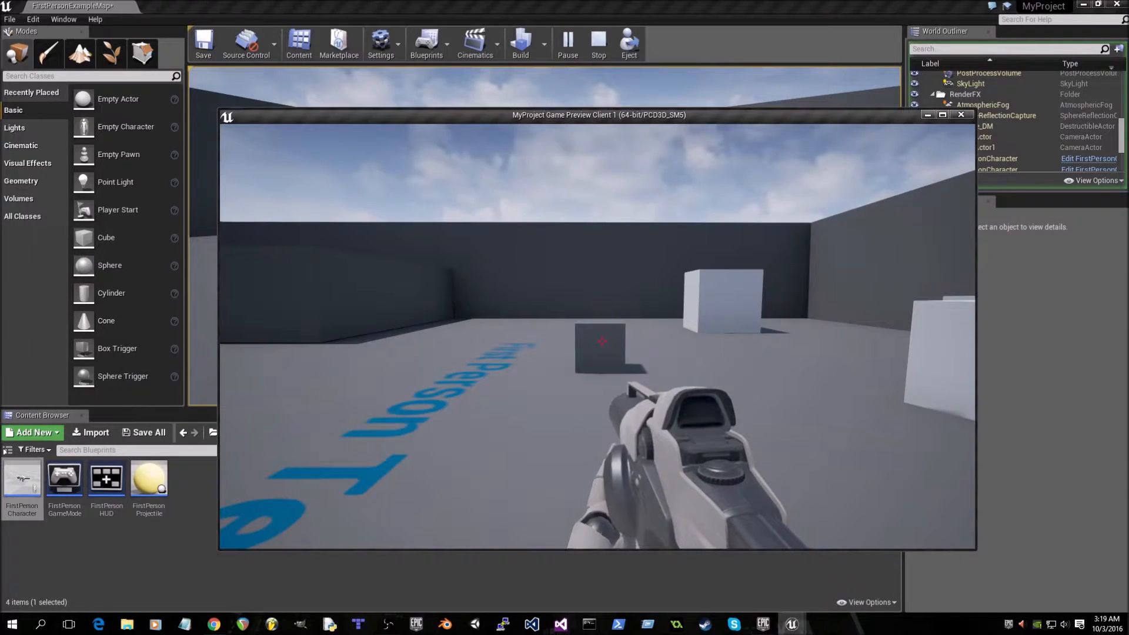
pyautogui.hotkey('alt', 'Tab')
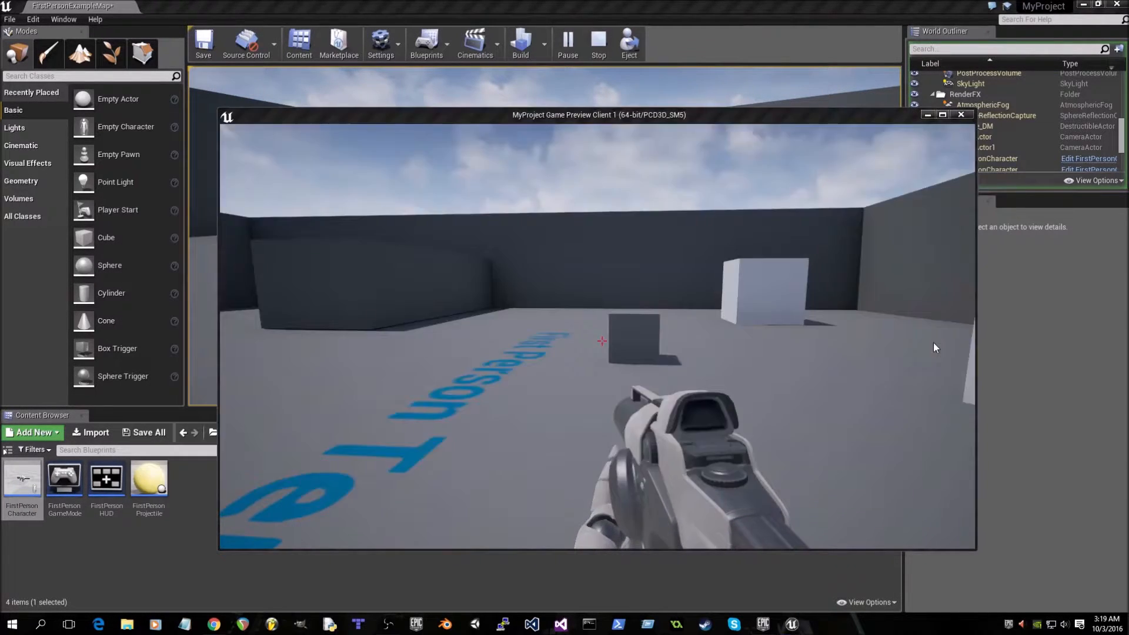
pyautogui.hotkey('alt', 'Tab')
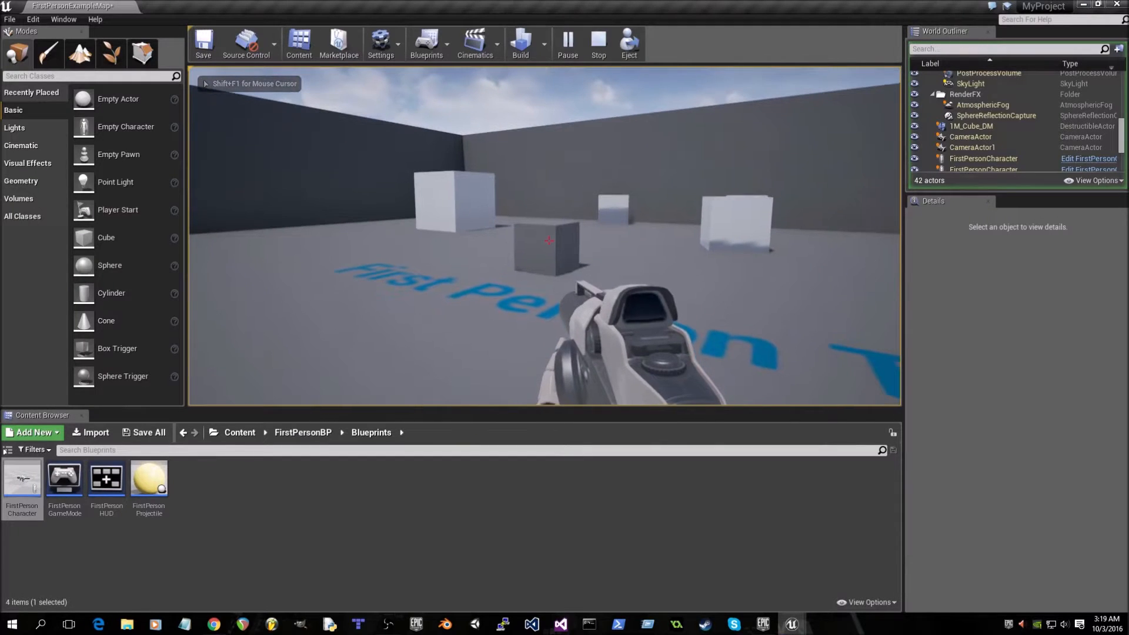
# - Shoot the destructible cube from the editor viewport, compare the result in the Client 1 preview window, and end the play session
pyautogui.click(549, 240)
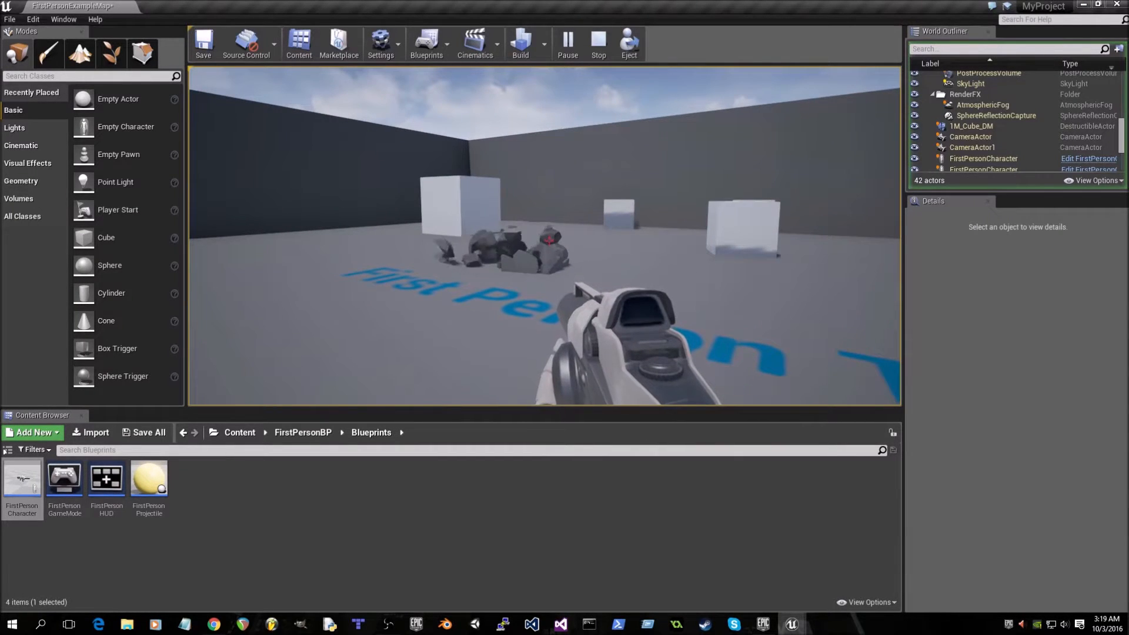
pyautogui.hotkey('alt', 'Tab')
pyautogui.hotkey('alt', 'Tab')
pyautogui.hotkey('alt', 'Tab')
pyautogui.hotkey('alt', 'Tab')
pyautogui.hotkey('alt', 'Tab')
pyautogui.hotkey('alt', 'Tab')
pyautogui.hotkey('alt', 'Tab')
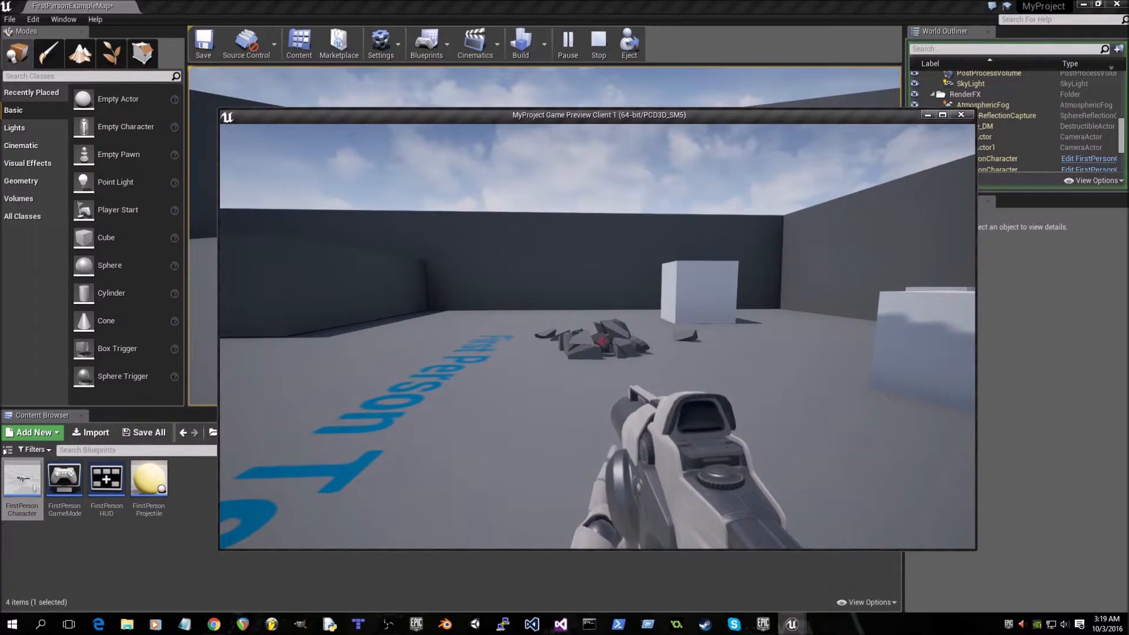
pyautogui.hotkey('alt', 'Tab')
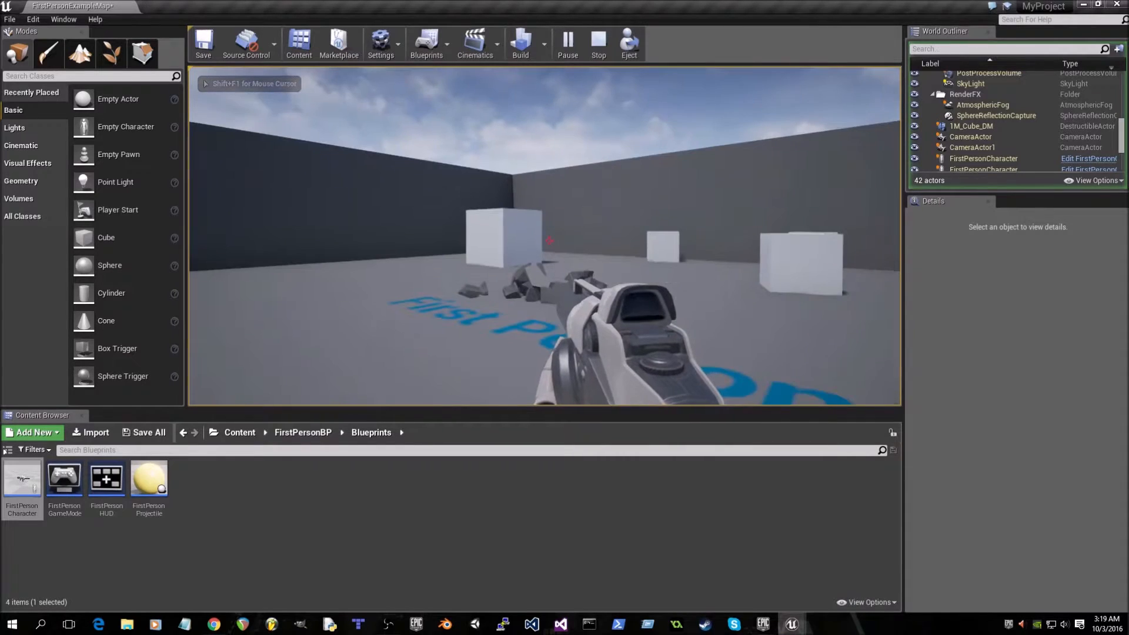
pyautogui.hotkey('shift', 'F1')
pyautogui.press('Escape')
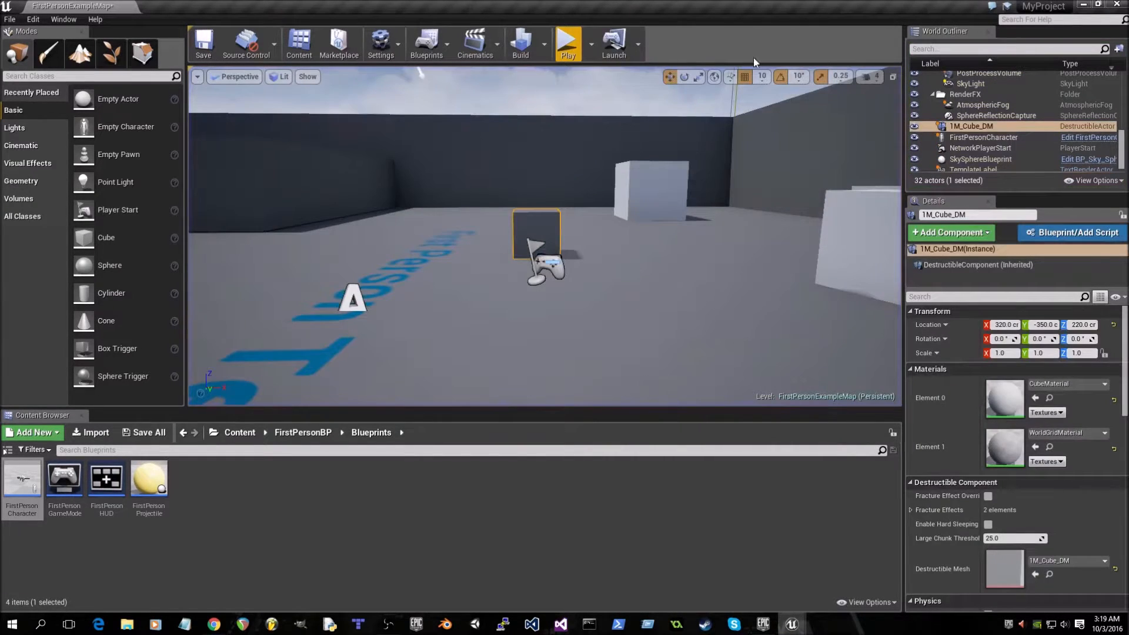
# - Snap the level editor window to half of the desktop and start the two-player session in the selected viewport
pyautogui.moveTo(758, 10); pyautogui.dragTo(1128, 123)
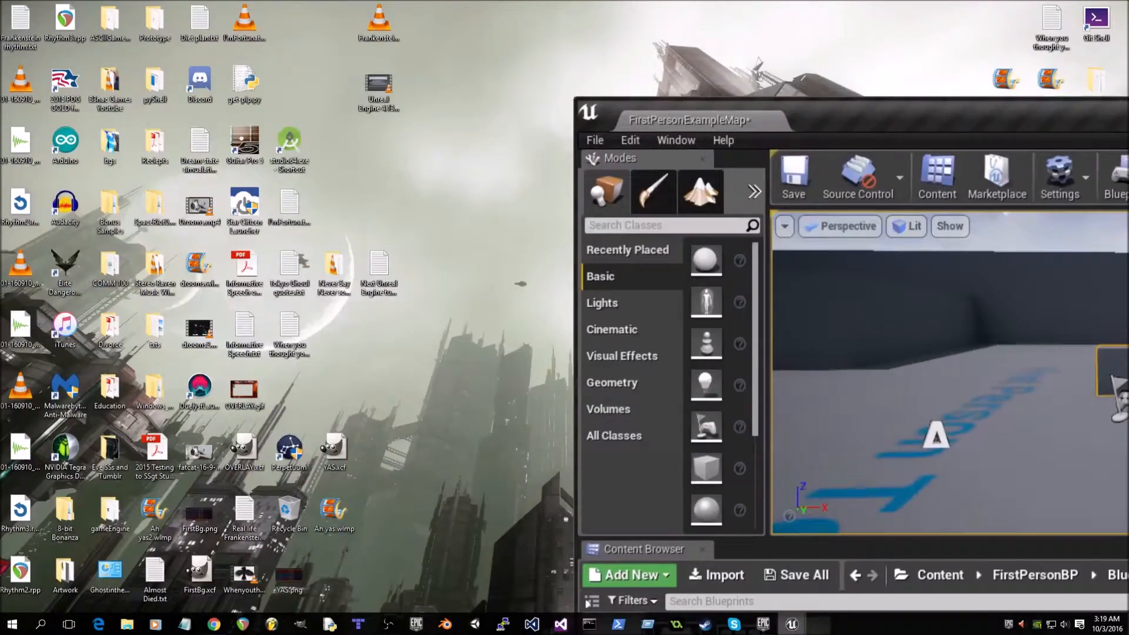
pyautogui.moveTo(1061, 115); pyautogui.dragTo(0, 134)
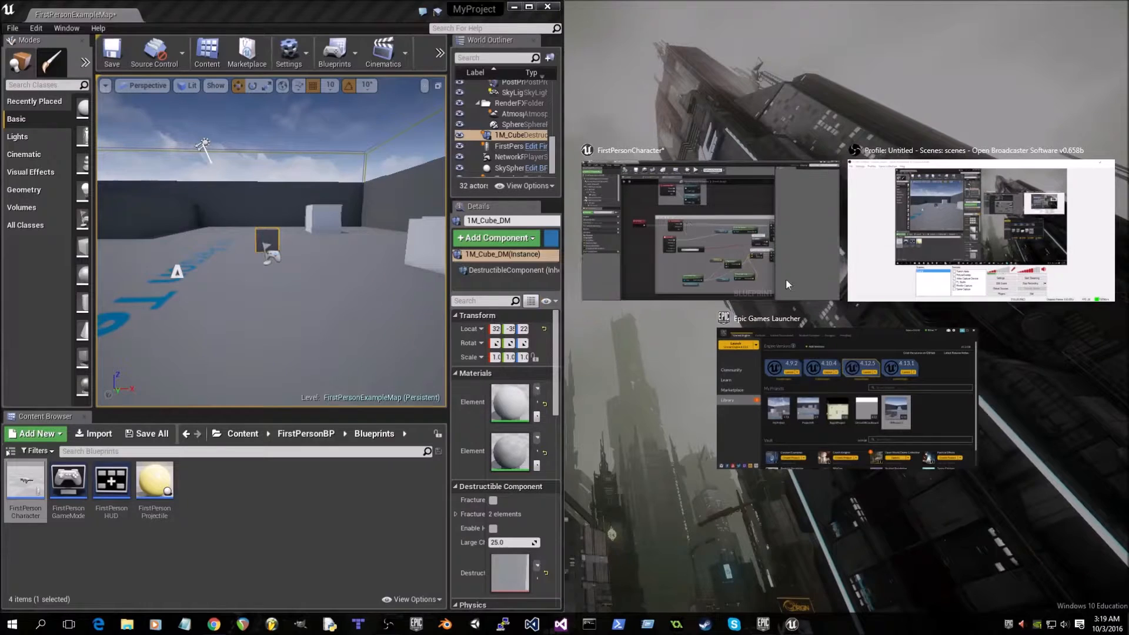
pyautogui.click(349, 19)
pyautogui.click(440, 54)
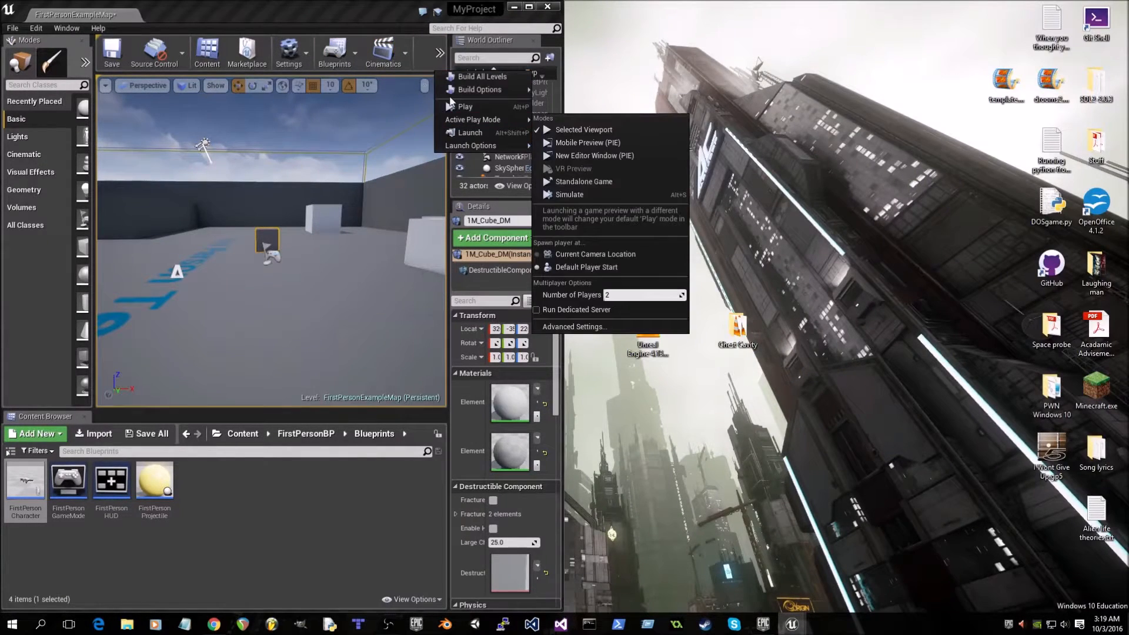
pyautogui.click(460, 107)
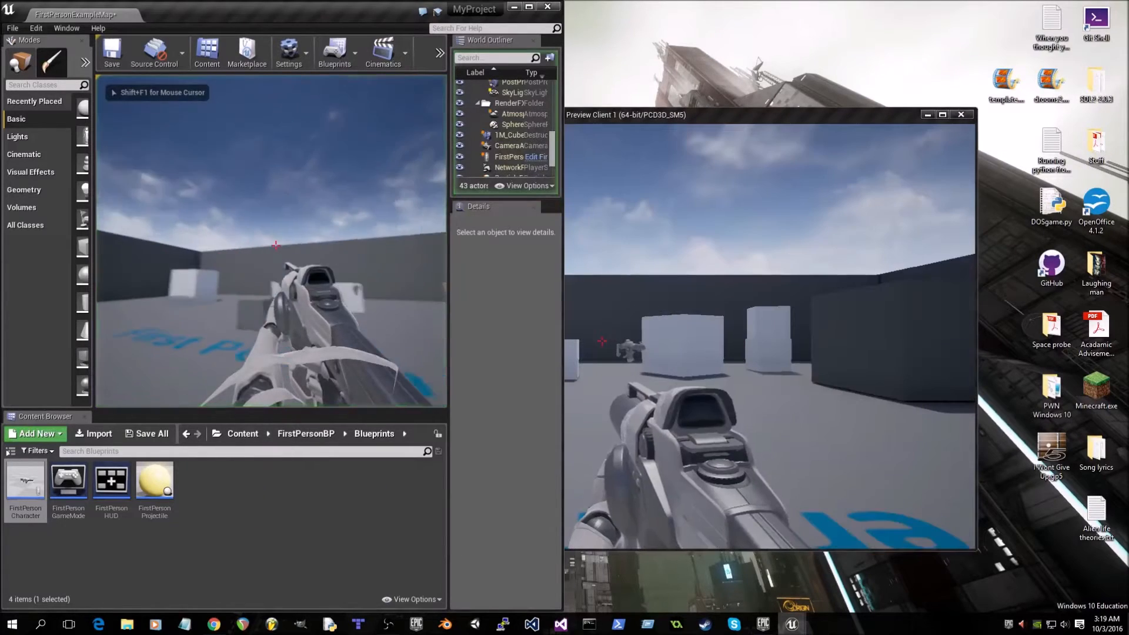
# - Tile the Client 1 preview window and the level editor side by side, each filling half of the desktop
pyautogui.hotkey('alt', 'Tab')
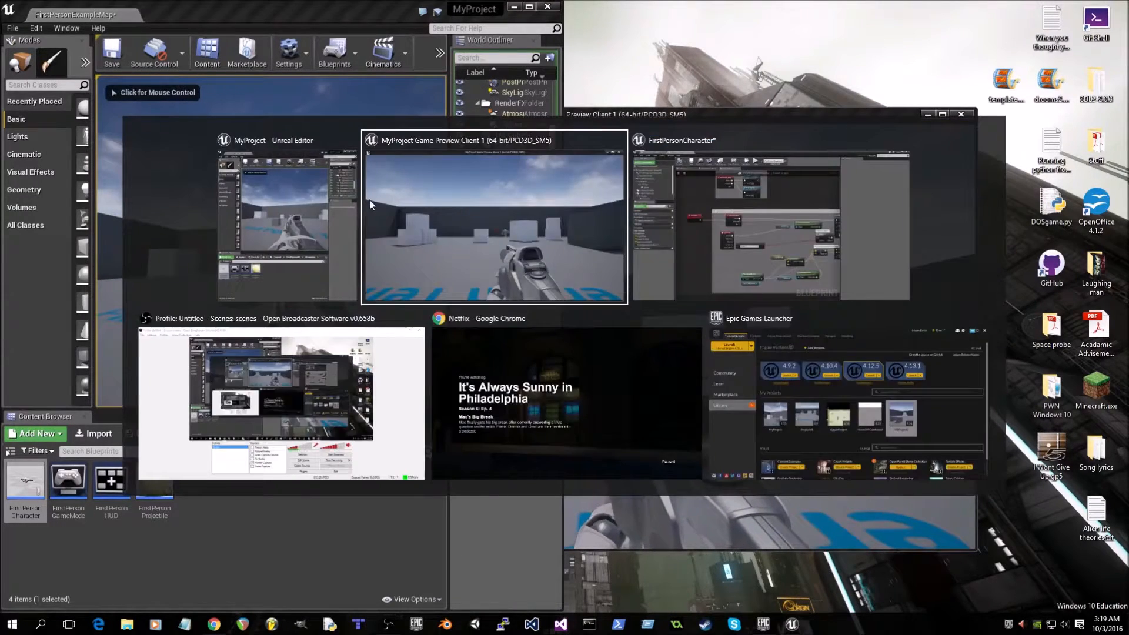
pyautogui.moveTo(660, 123); pyautogui.dragTo(1, 236)
pyautogui.click(295, 9)
pyautogui.moveTo(296, 9); pyautogui.dragTo(1, 141)
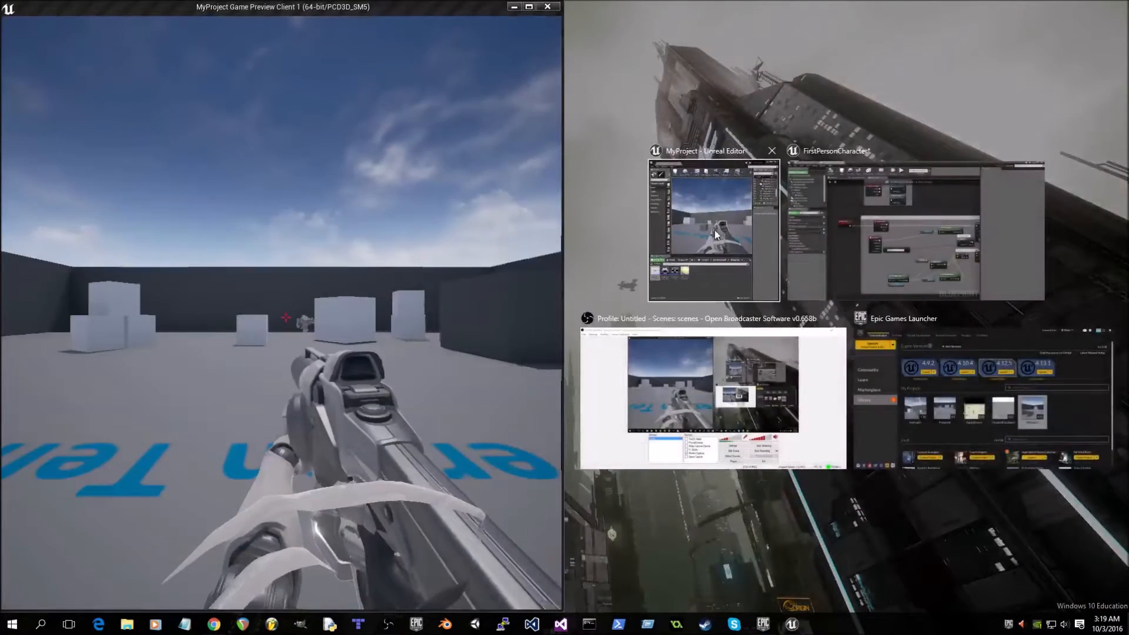
pyautogui.click(716, 235)
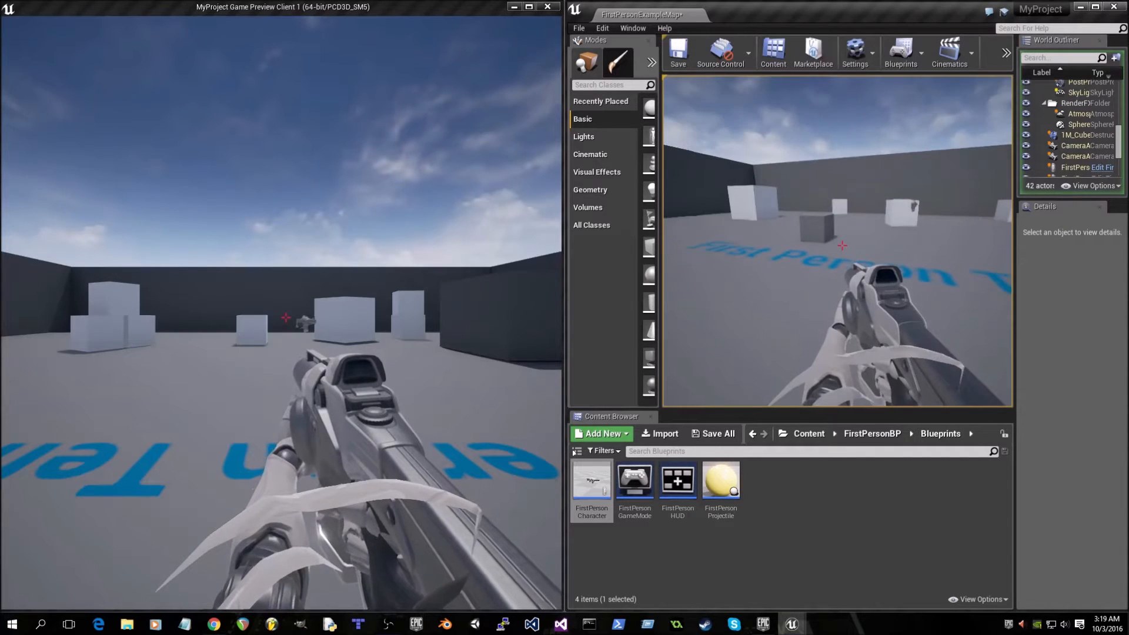
# - Test firing while moving as Client 1, and shoot the destructible cube from the editor viewport, comparing both players' views
pyautogui.hotkey('alt', 'Tab')
pyautogui.click(286, 318)
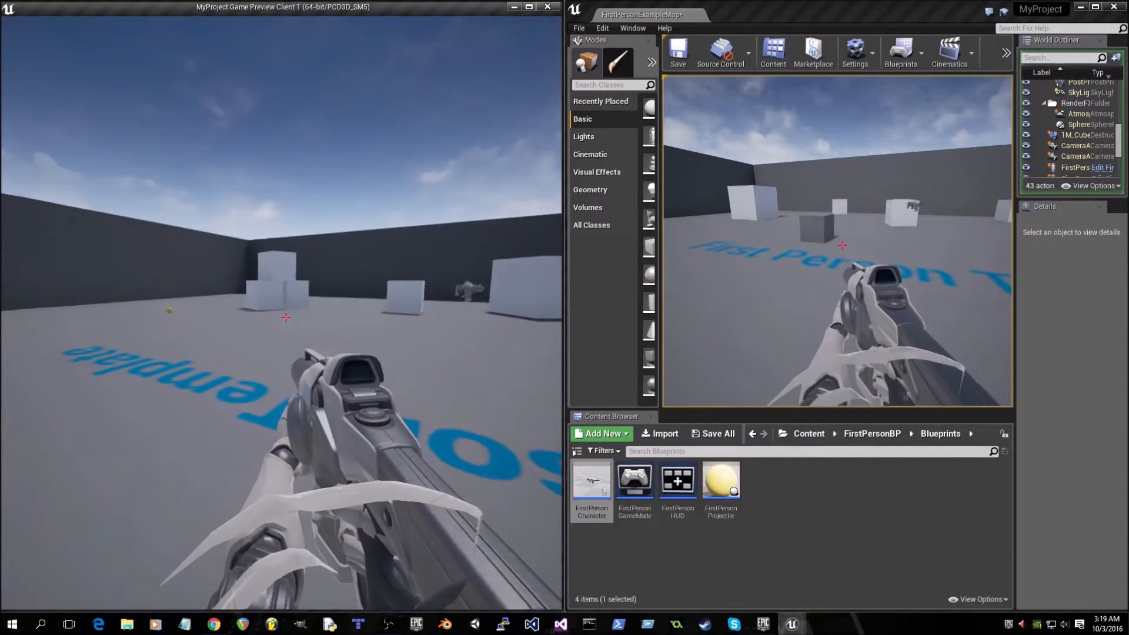
pyautogui.press('s')
pyautogui.press('s')
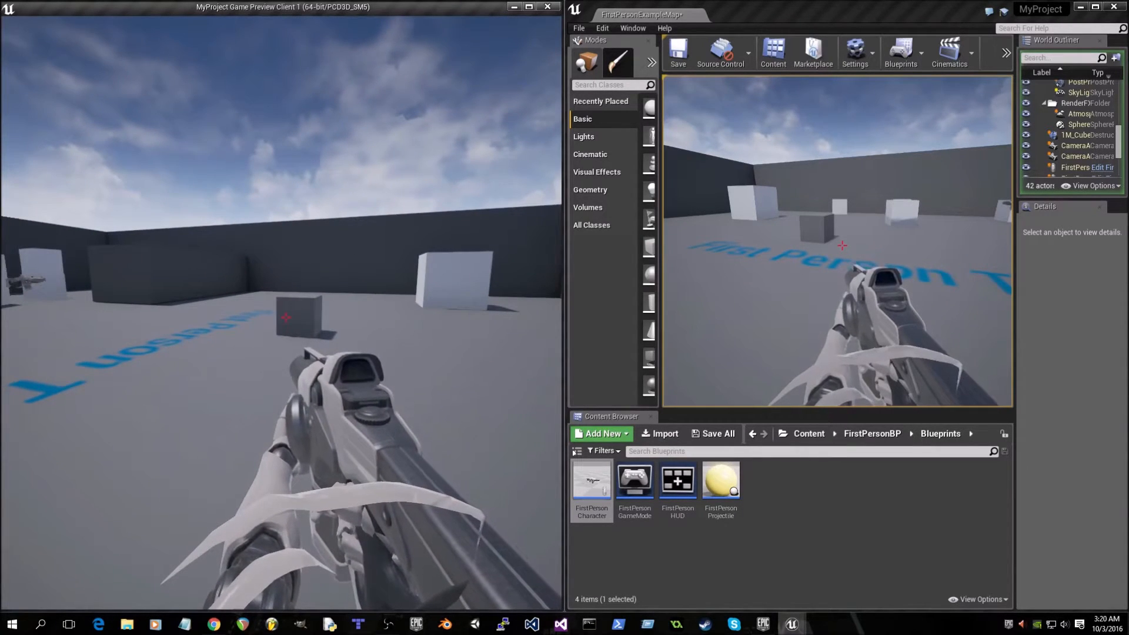
pyautogui.hotkey('alt', 'Tab')
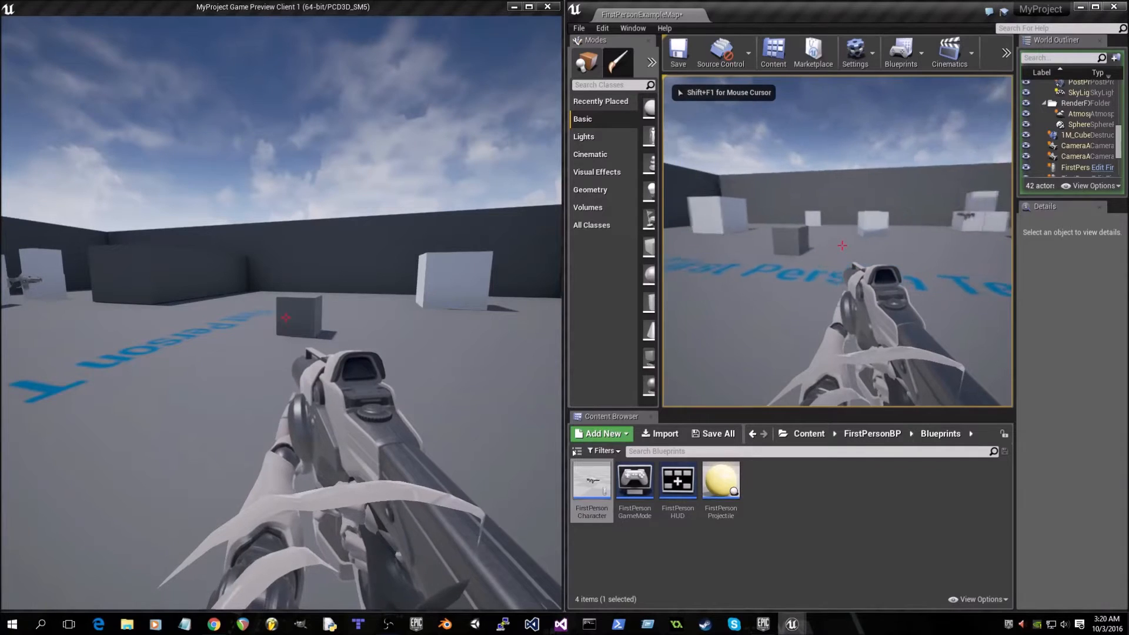
pyautogui.click(843, 246)
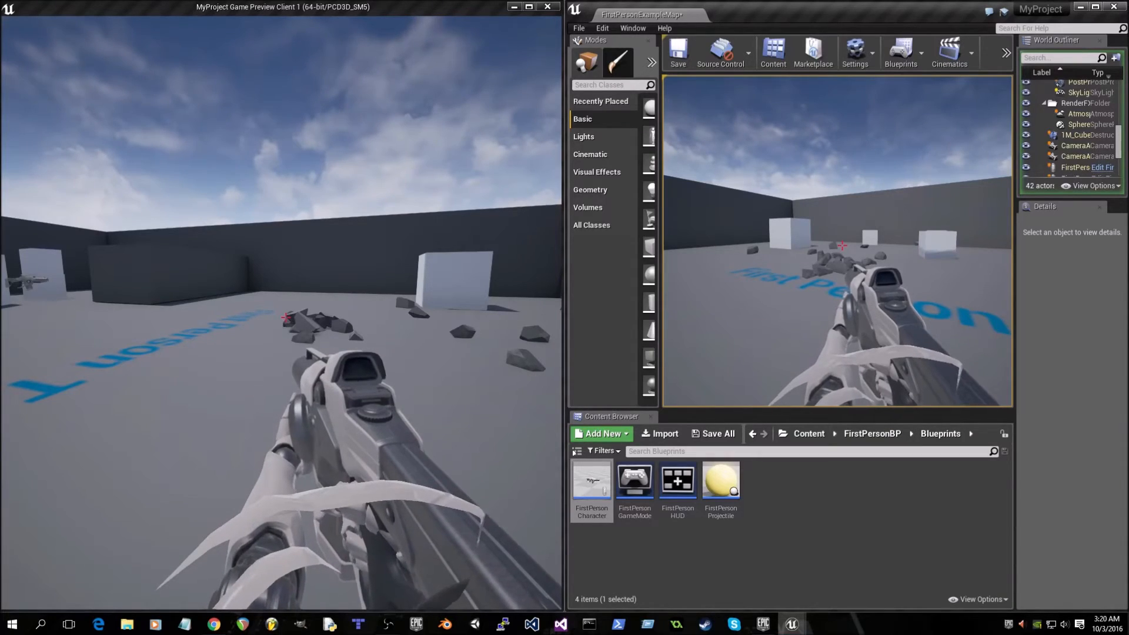
# - End the two-player session and maximize the level editor window
pyautogui.press('Escape')
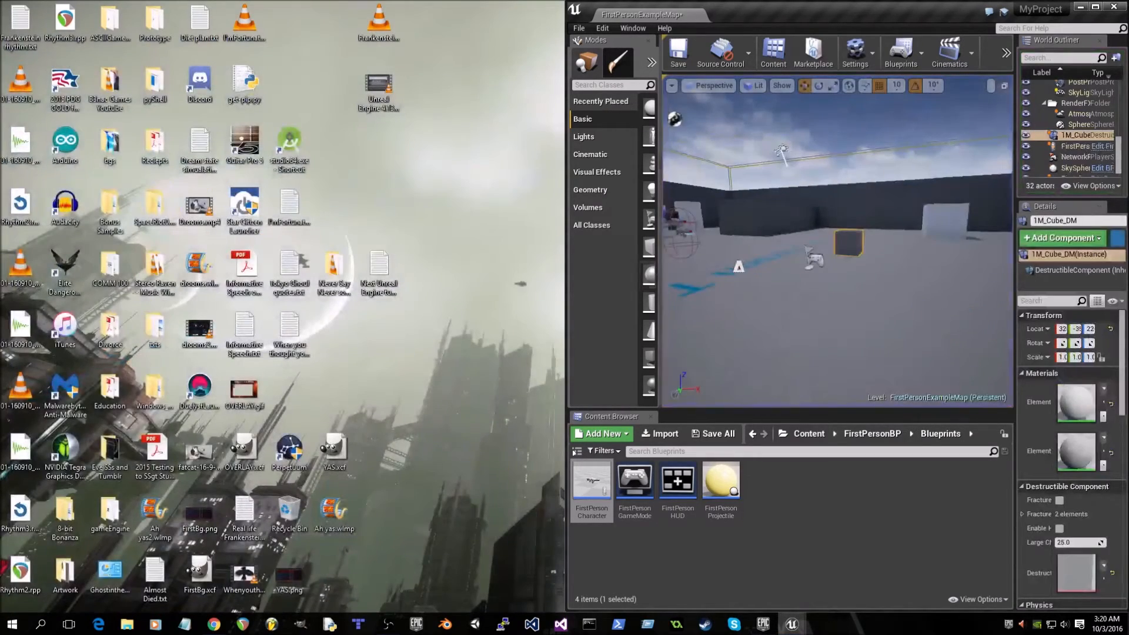
pyautogui.moveTo(946, 9); pyautogui.dragTo(841, 17)
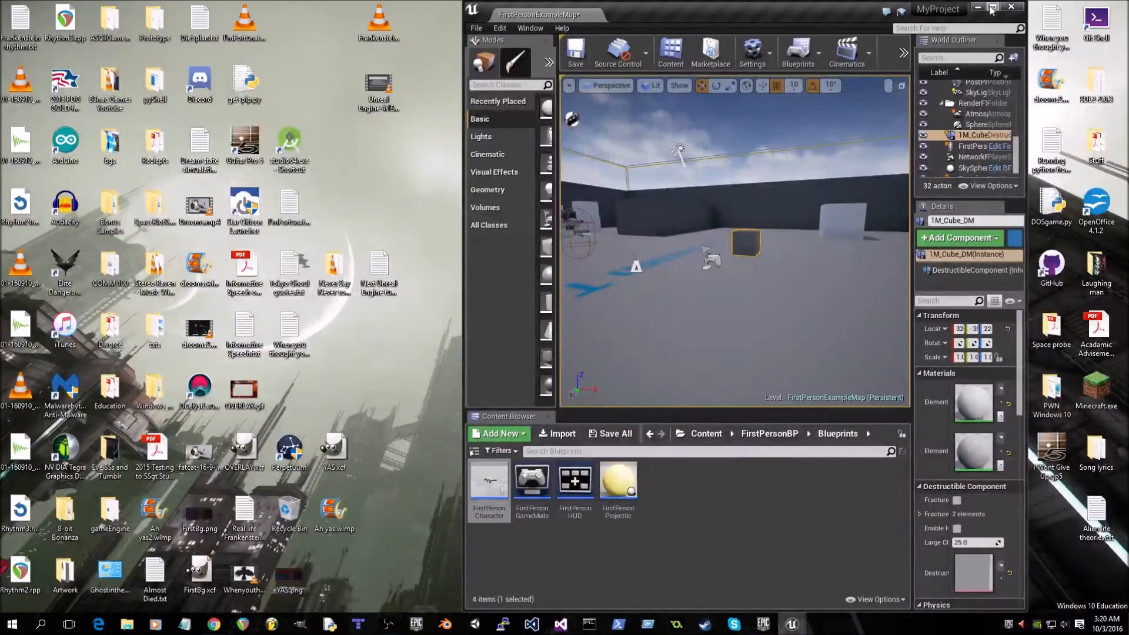
pyautogui.click(992, 7)
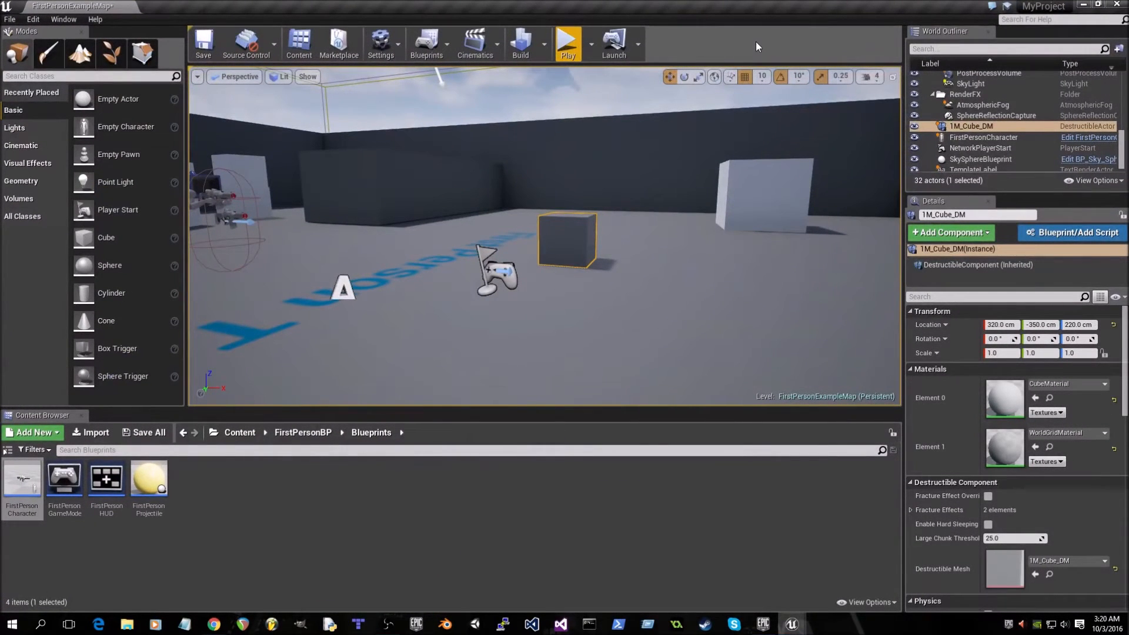